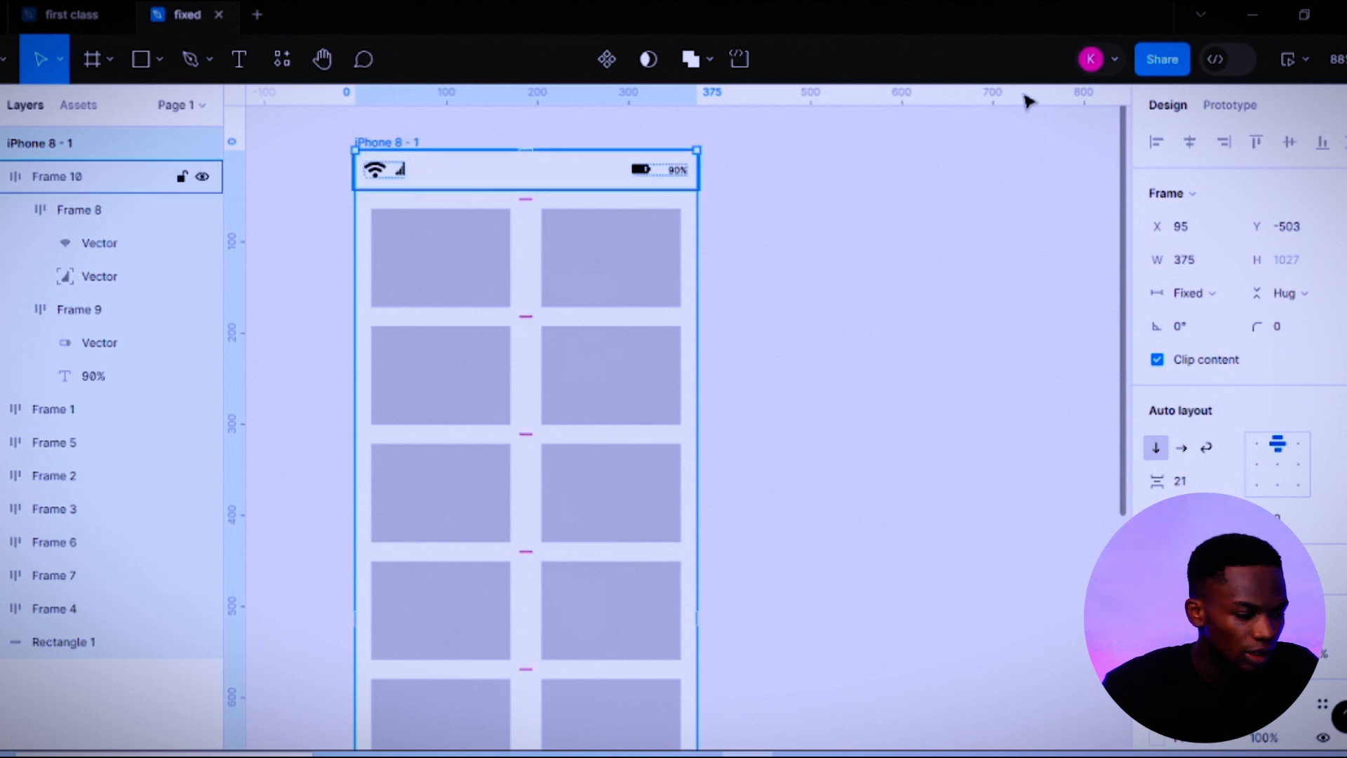
# Preview the iPhone 8 - 1 frame and scroll through it to examine how the status bar and bottom bar behave.
pyautogui.click(1304, 63)
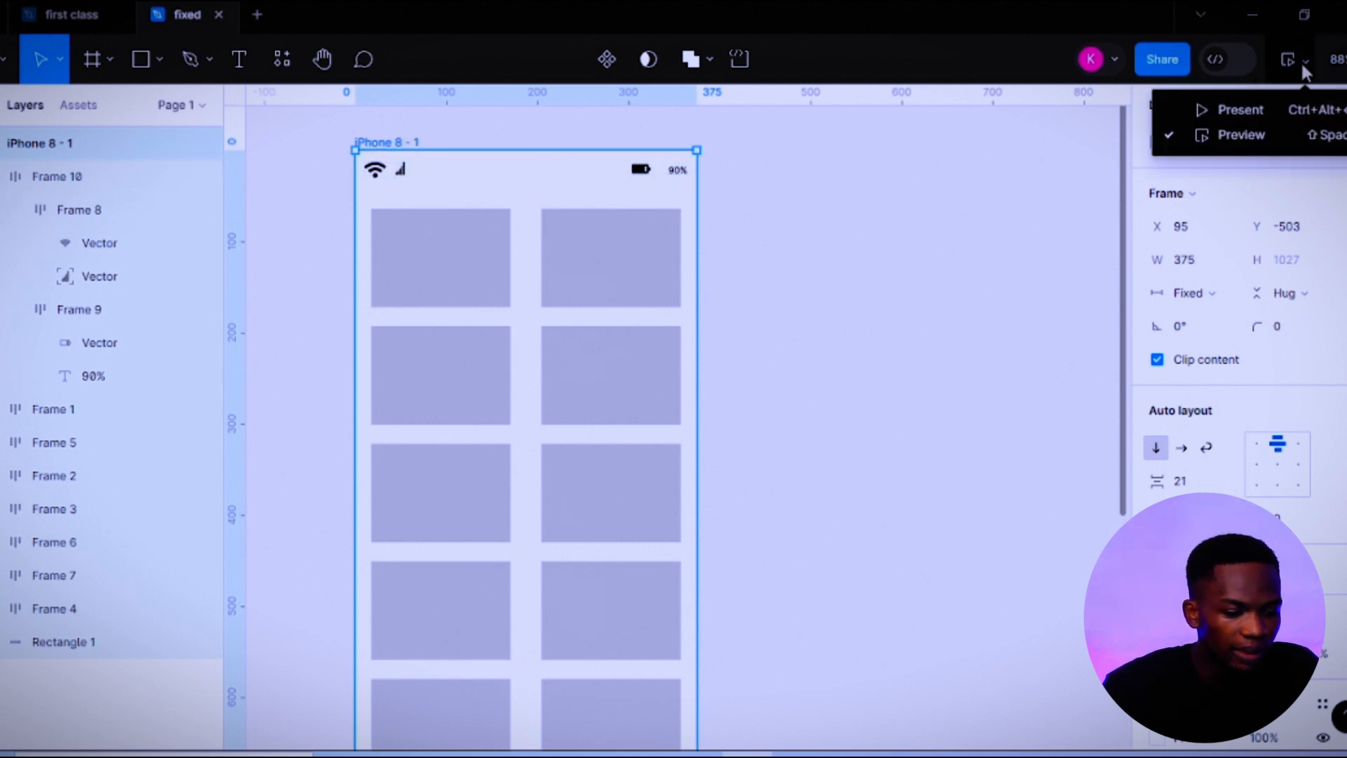
pyautogui.click(1239, 136)
pyautogui.scroll(-2, 393, 393)
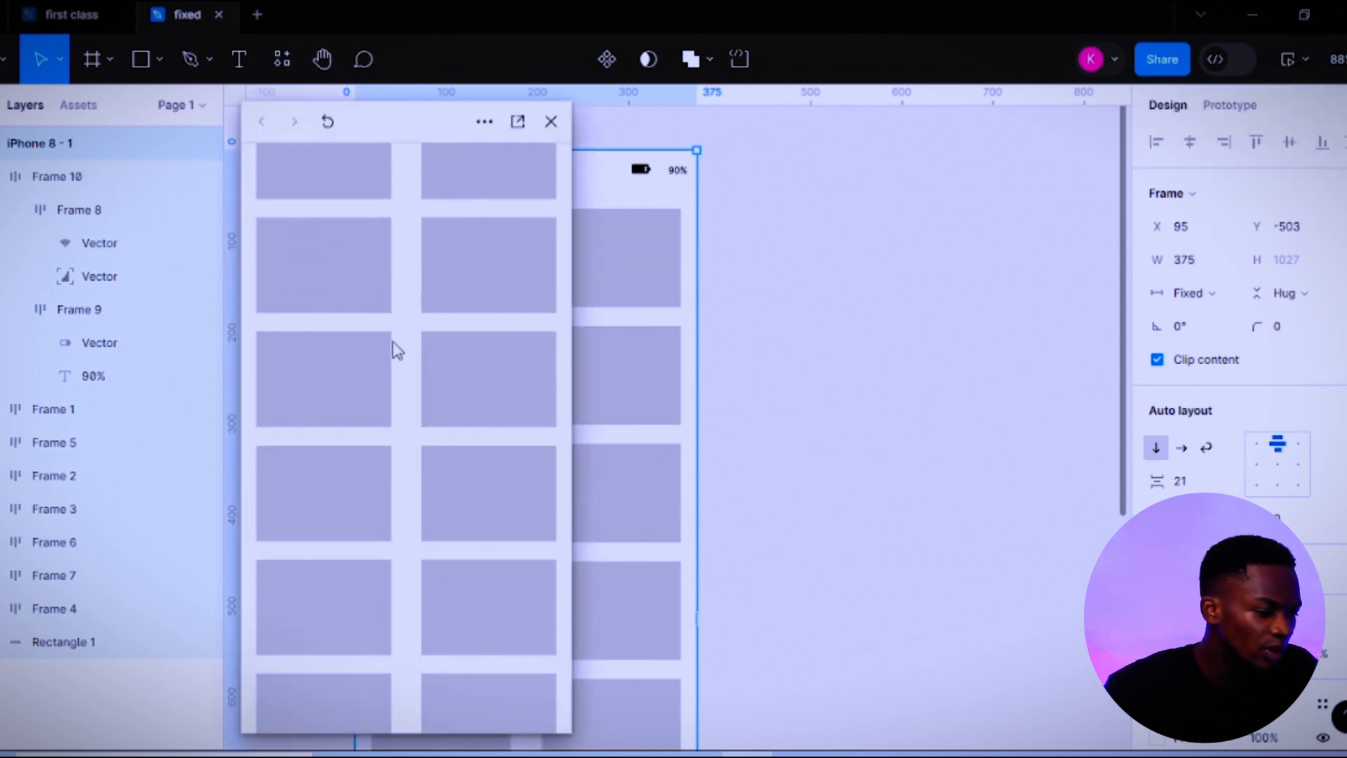
pyautogui.scroll(-2, 404, 322)
pyautogui.scroll(3, 412, 350)
pyautogui.scroll(-3, 404, 337)
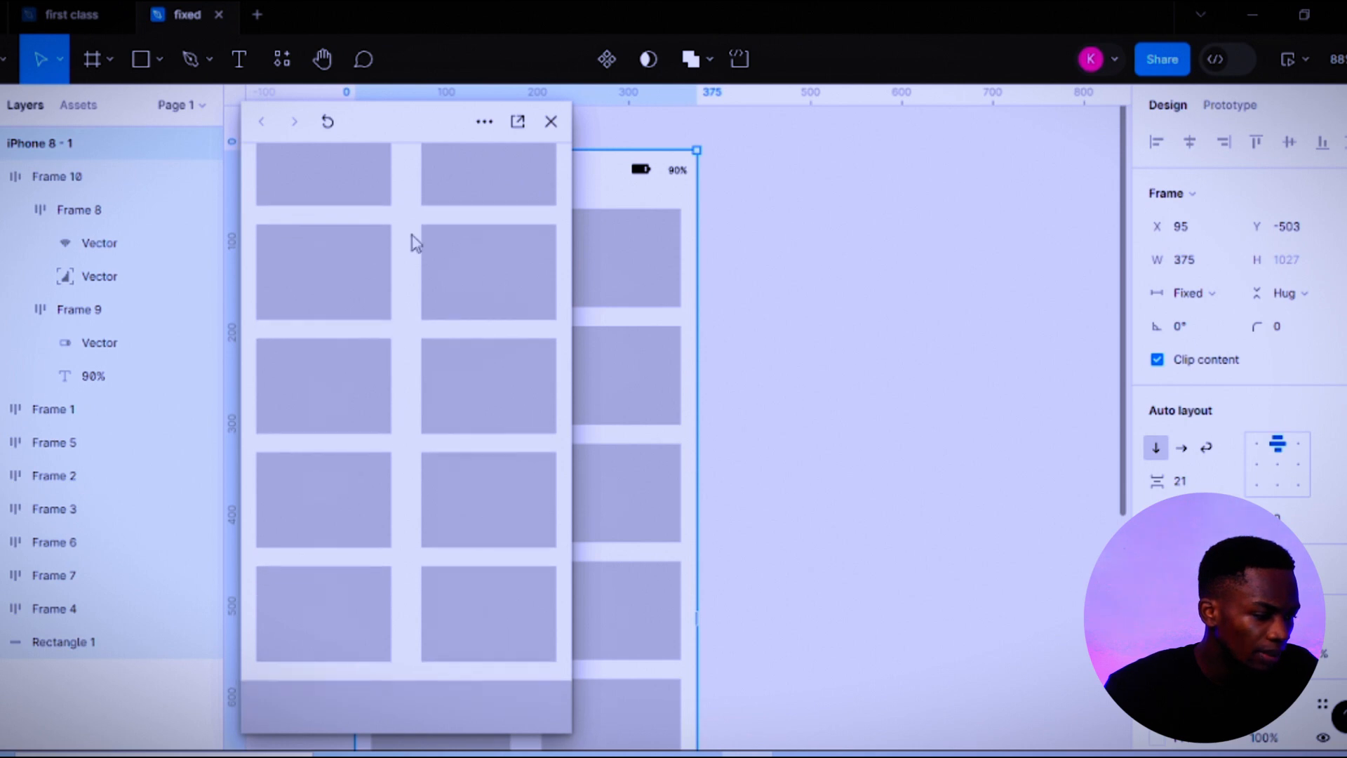
pyautogui.scroll(3, 414, 421)
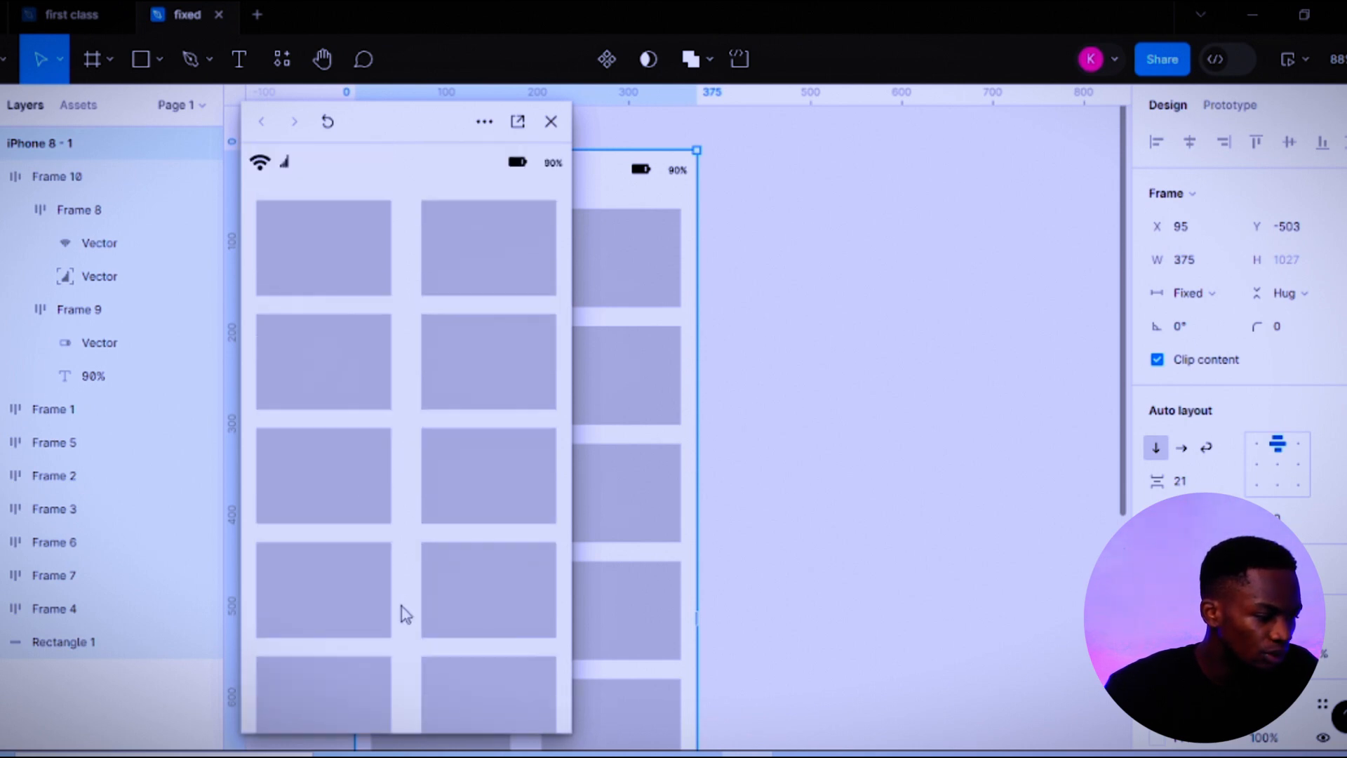
pyautogui.scroll(-3, 466, 262)
pyautogui.scroll(3, 472, 388)
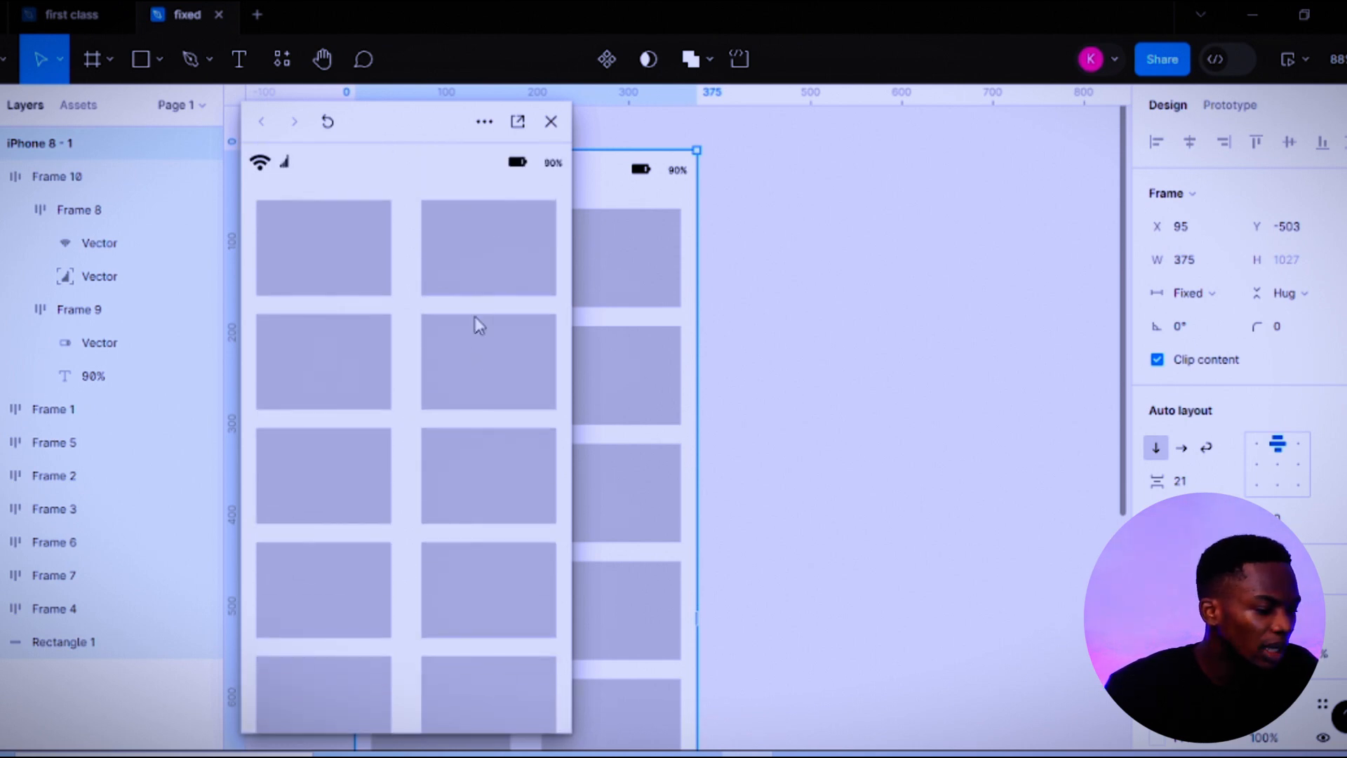
pyautogui.scroll(-3, 469, 258)
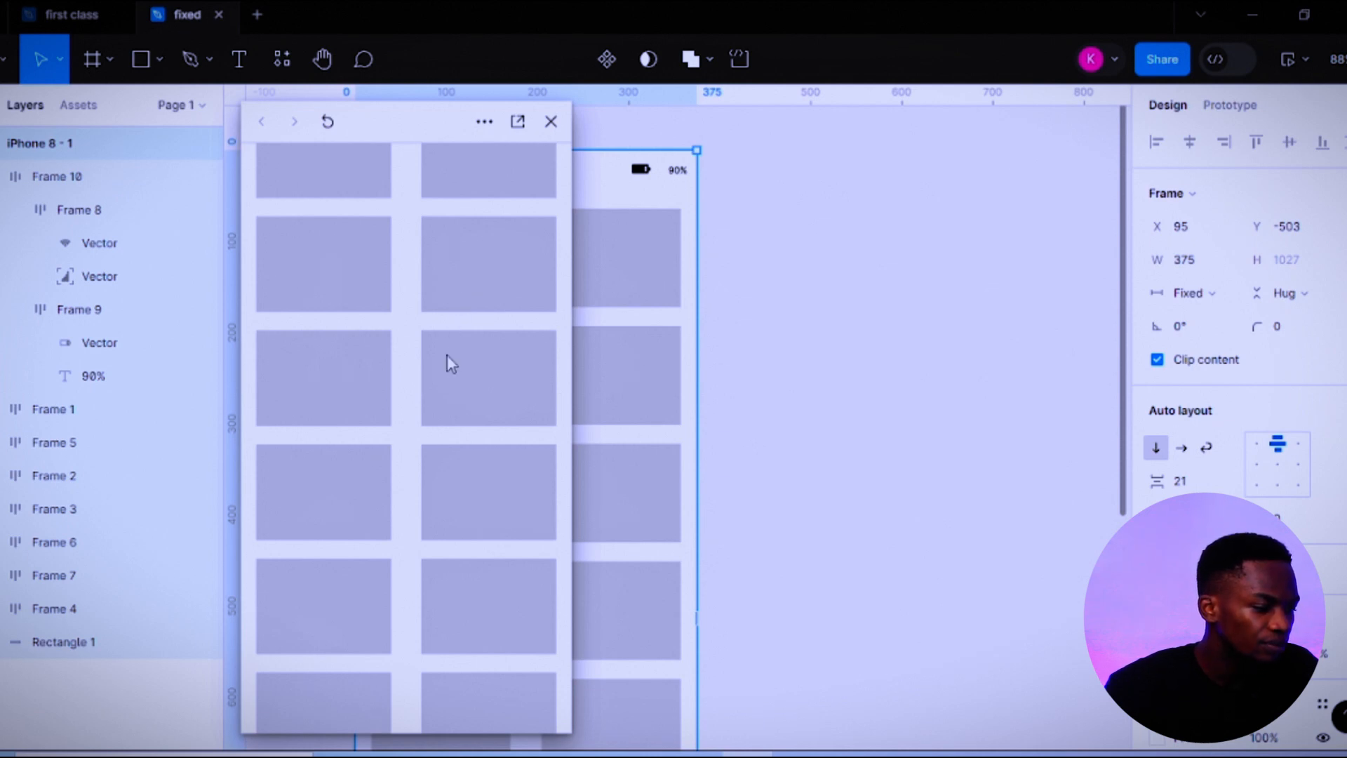
pyautogui.scroll(3, 457, 483)
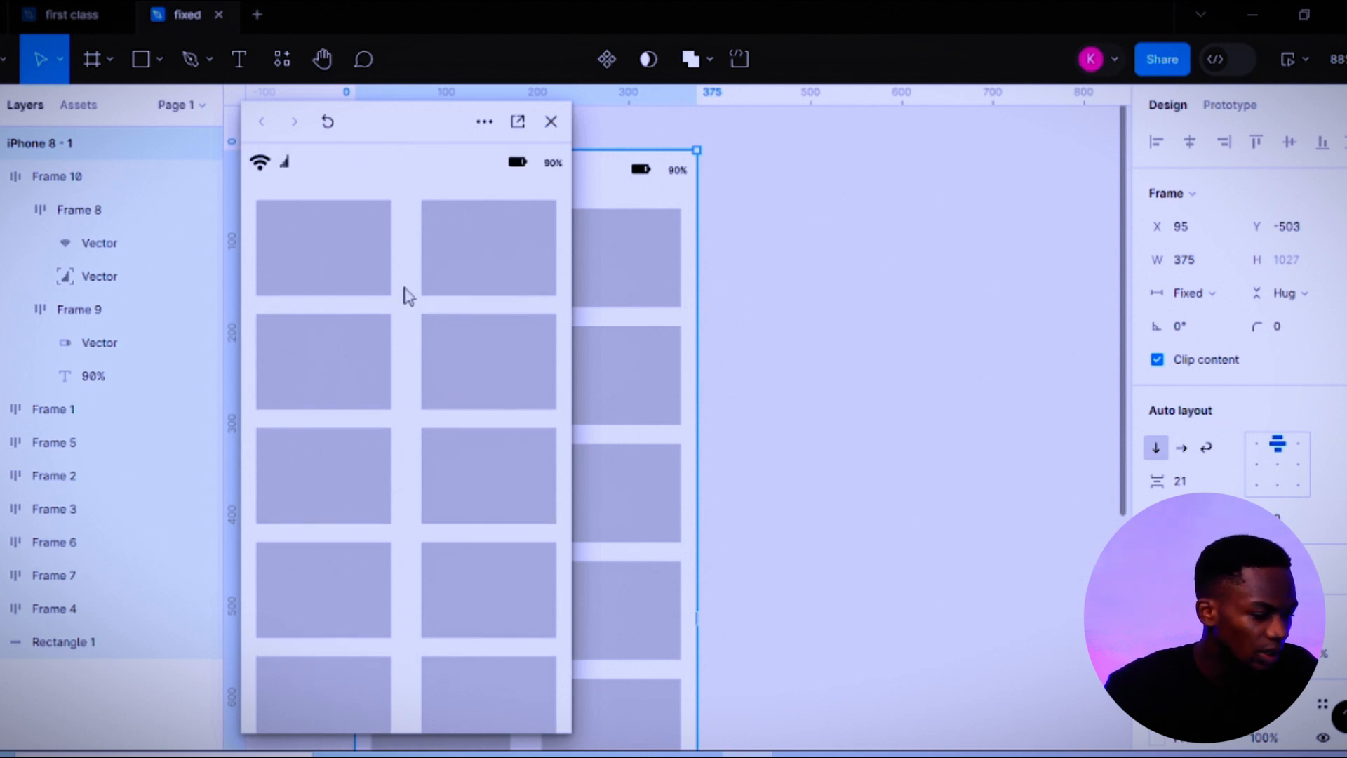
pyautogui.scroll(-3, 447, 210)
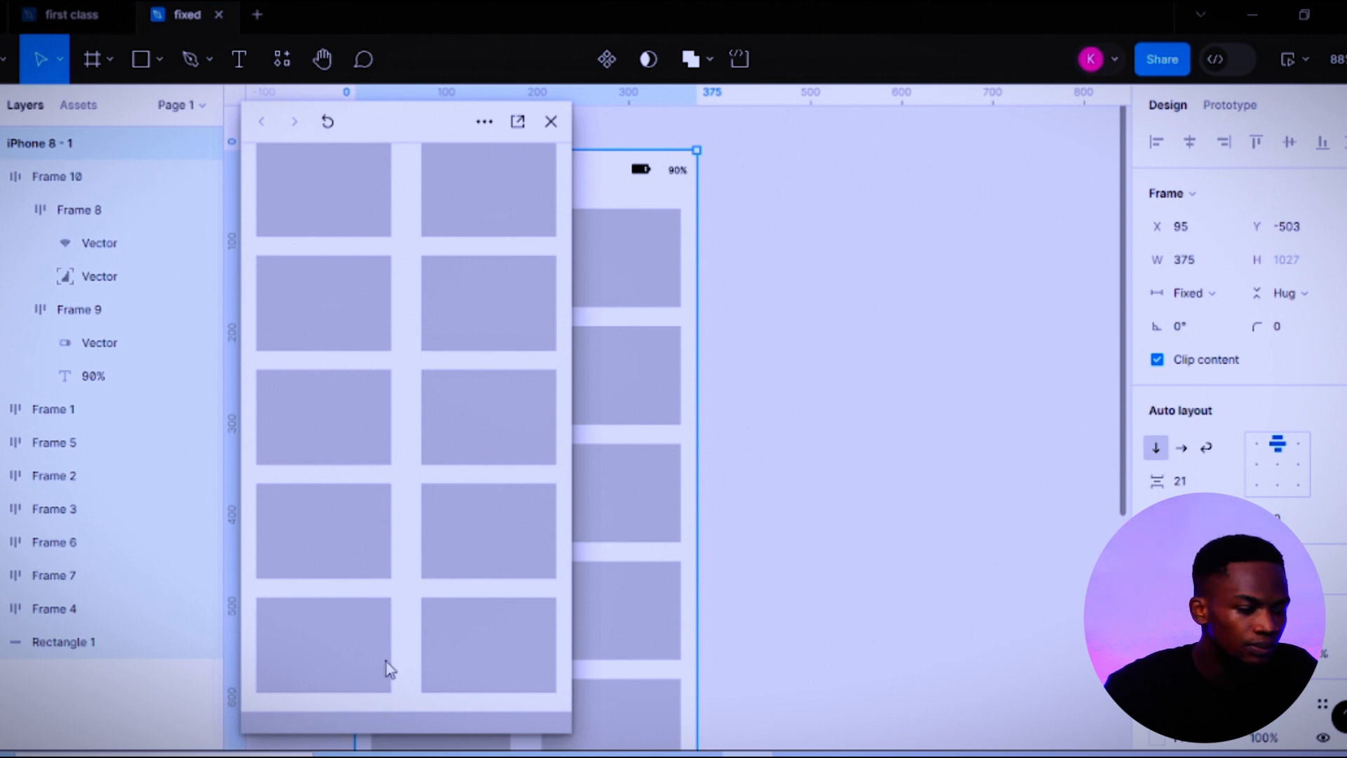
pyautogui.scroll(-1, 382, 450)
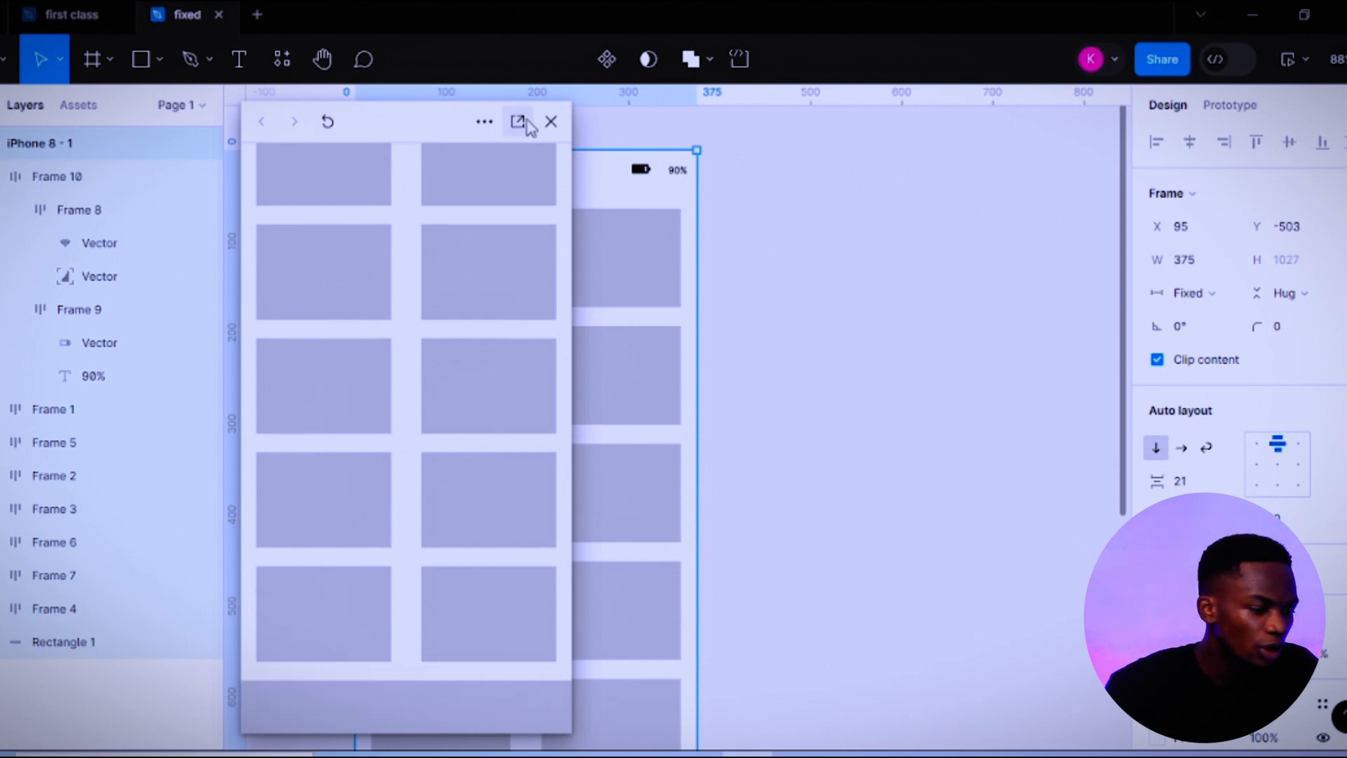
pyautogui.click(551, 121)
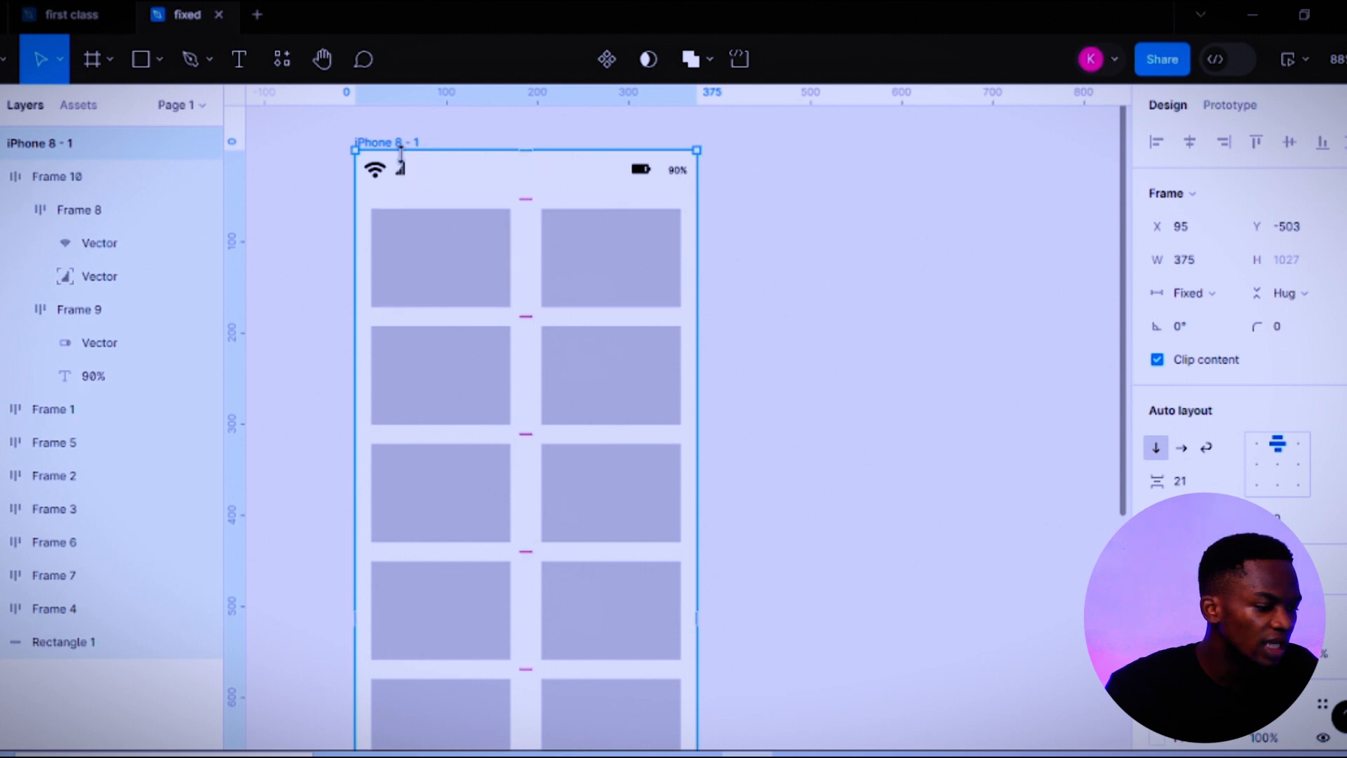
# Give the status bar frame absolute position and set the top padding of the iPhone 8 - 1 frame to 60.
pyautogui.click(468, 181)
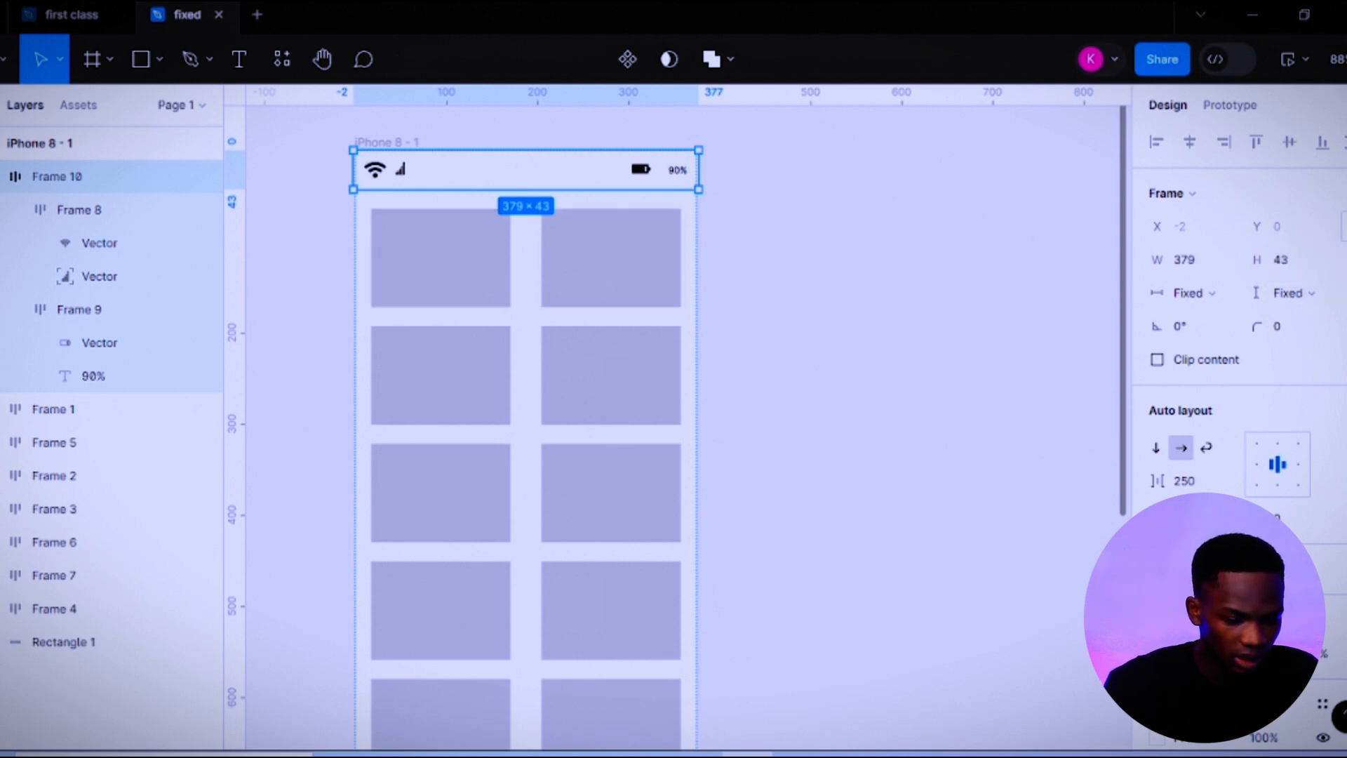
pyautogui.click(1341, 226)
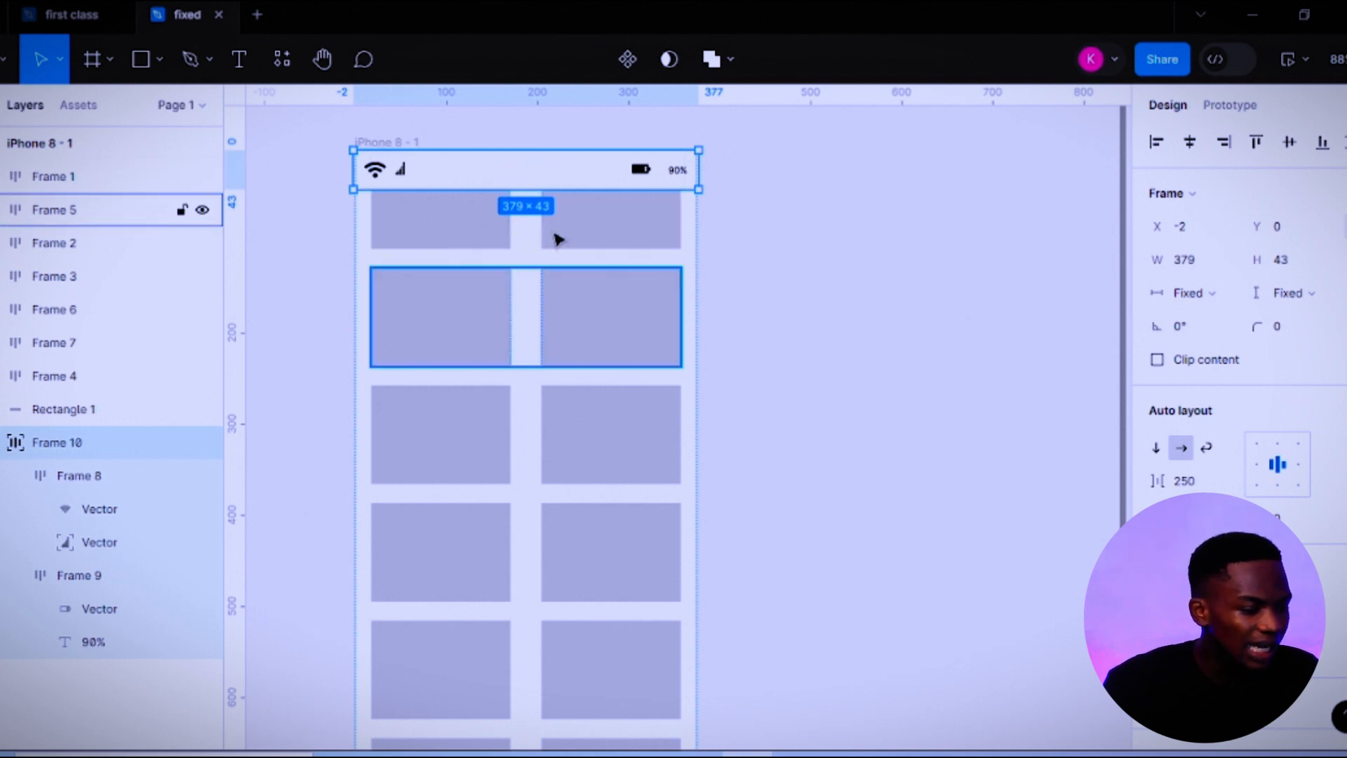
pyautogui.click(388, 141)
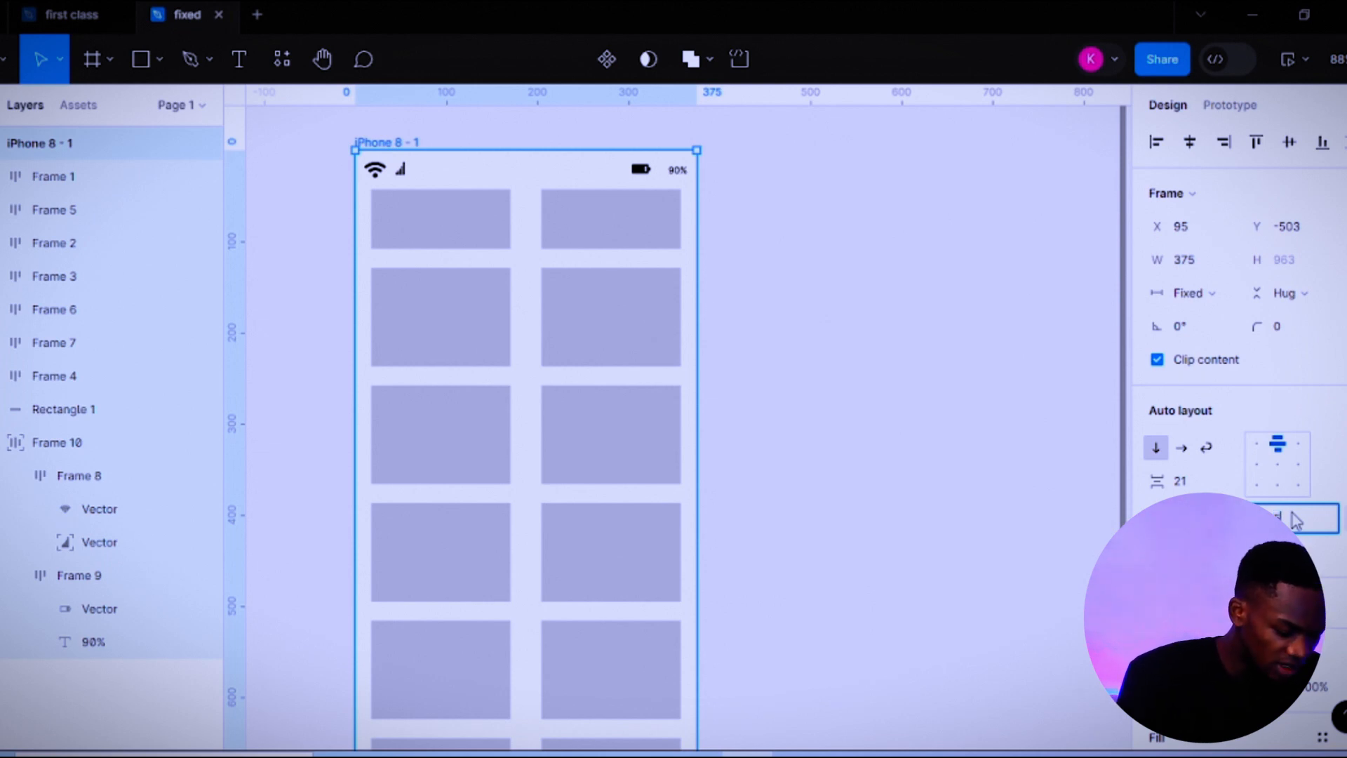
pyautogui.press('Return')
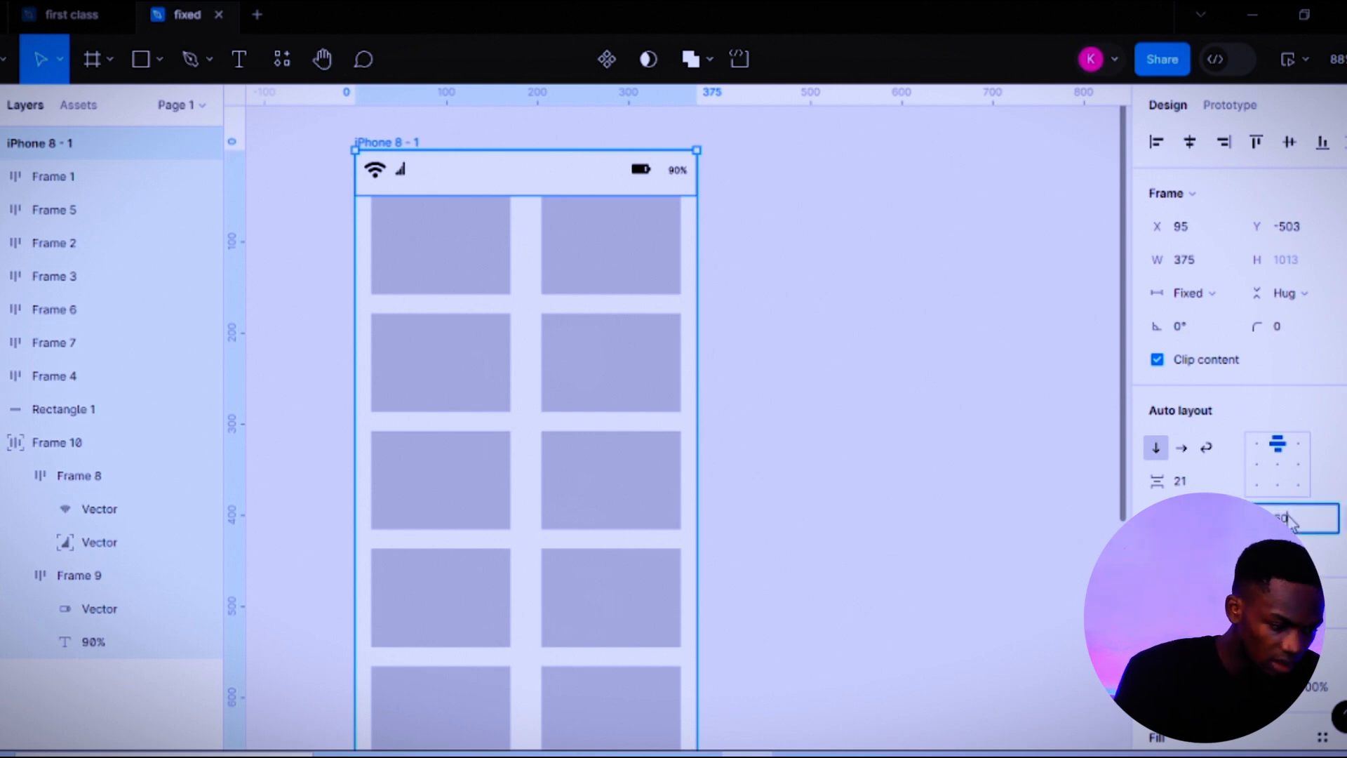
pyautogui.press('Return')
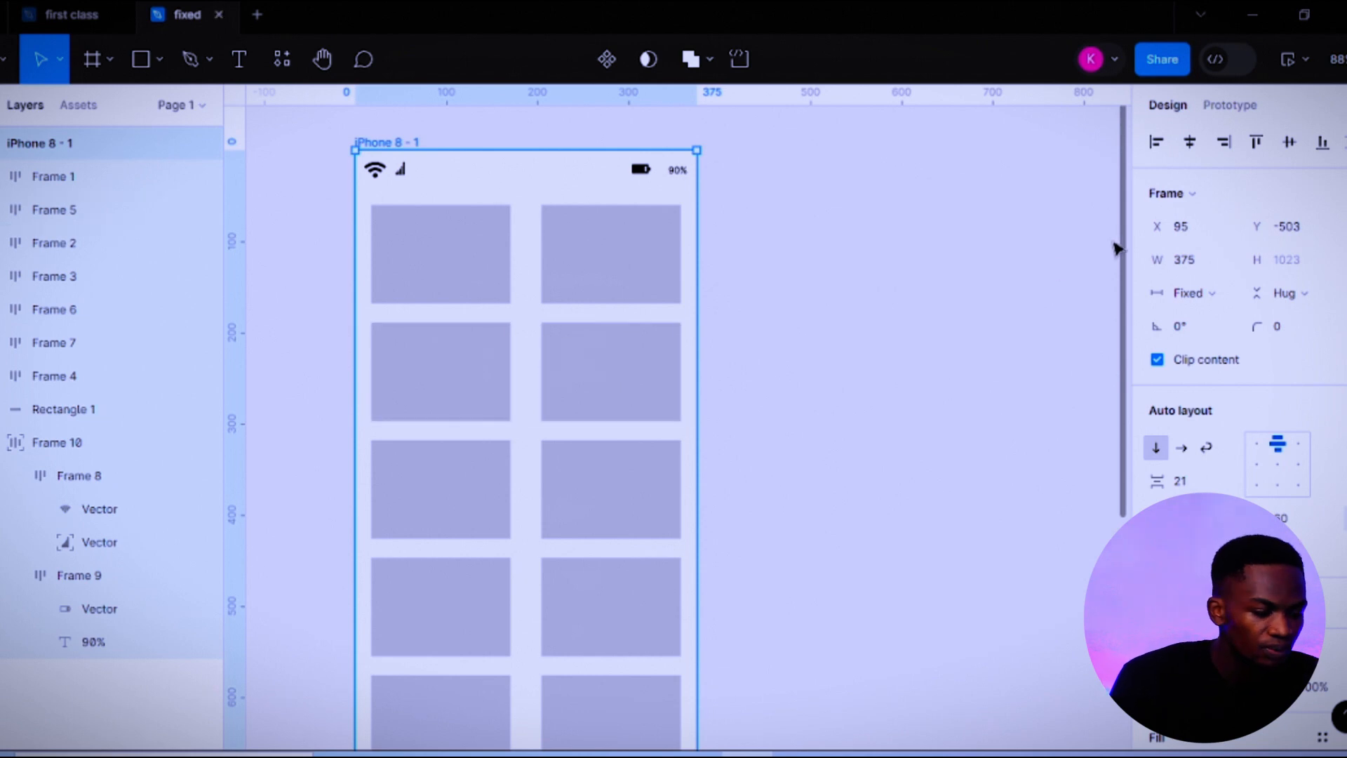
# Set the status bar frame's prototype scroll position to Fixed (stay in place).
pyautogui.click(580, 191)
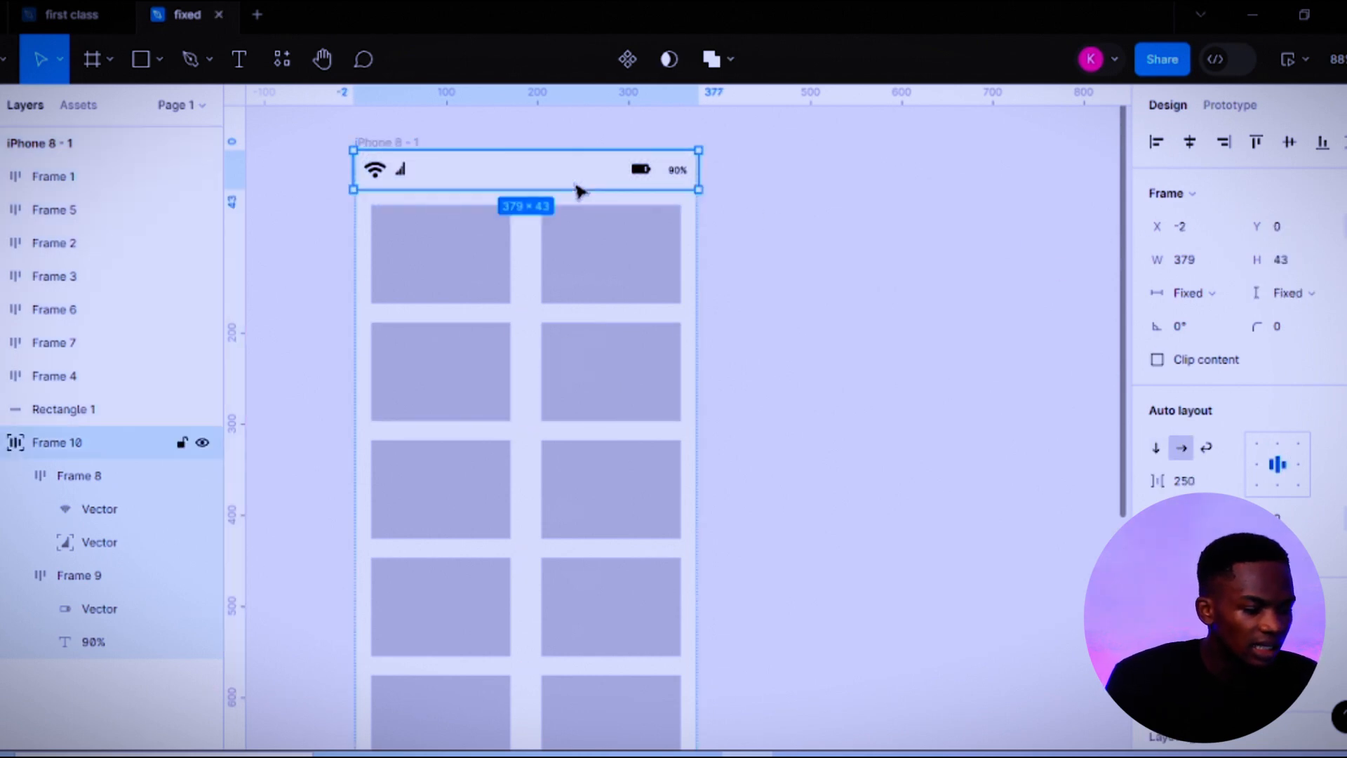
pyautogui.click(1232, 105)
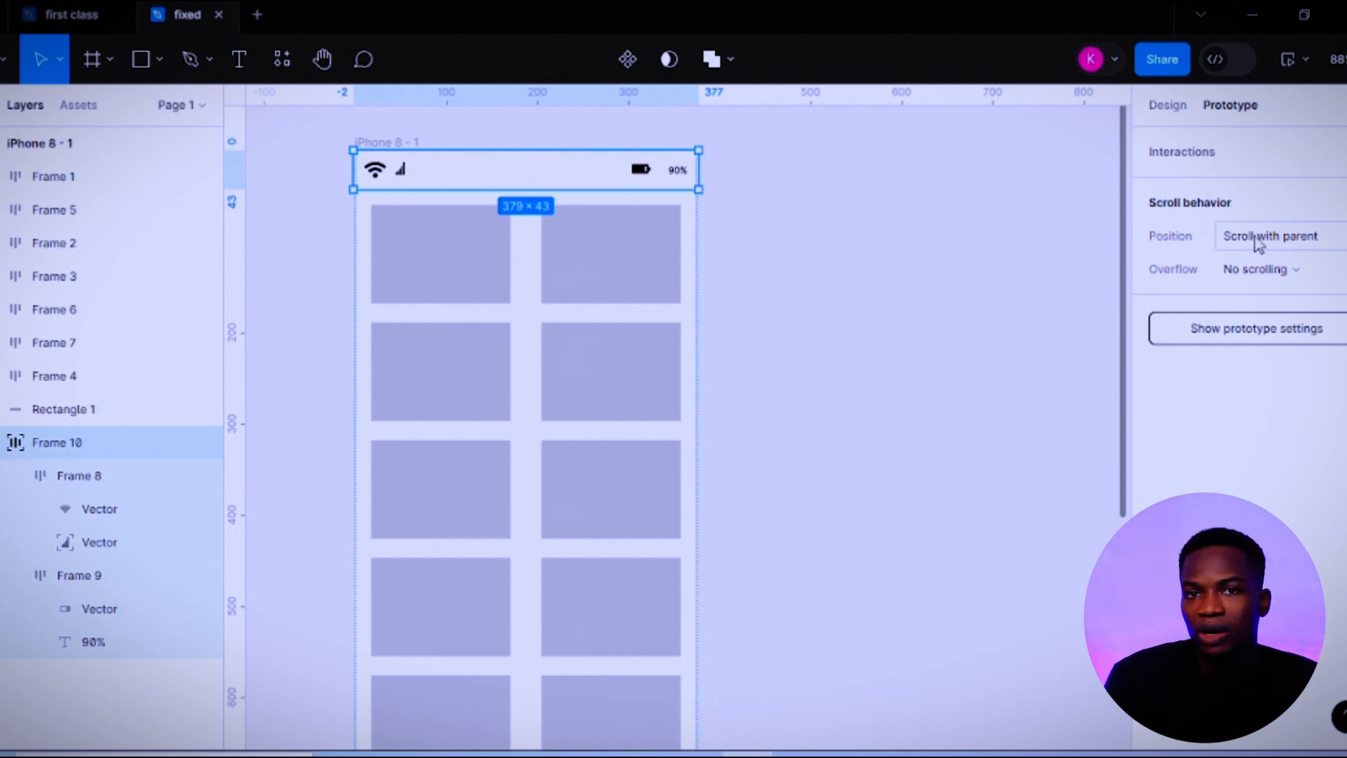
pyautogui.click(1276, 239)
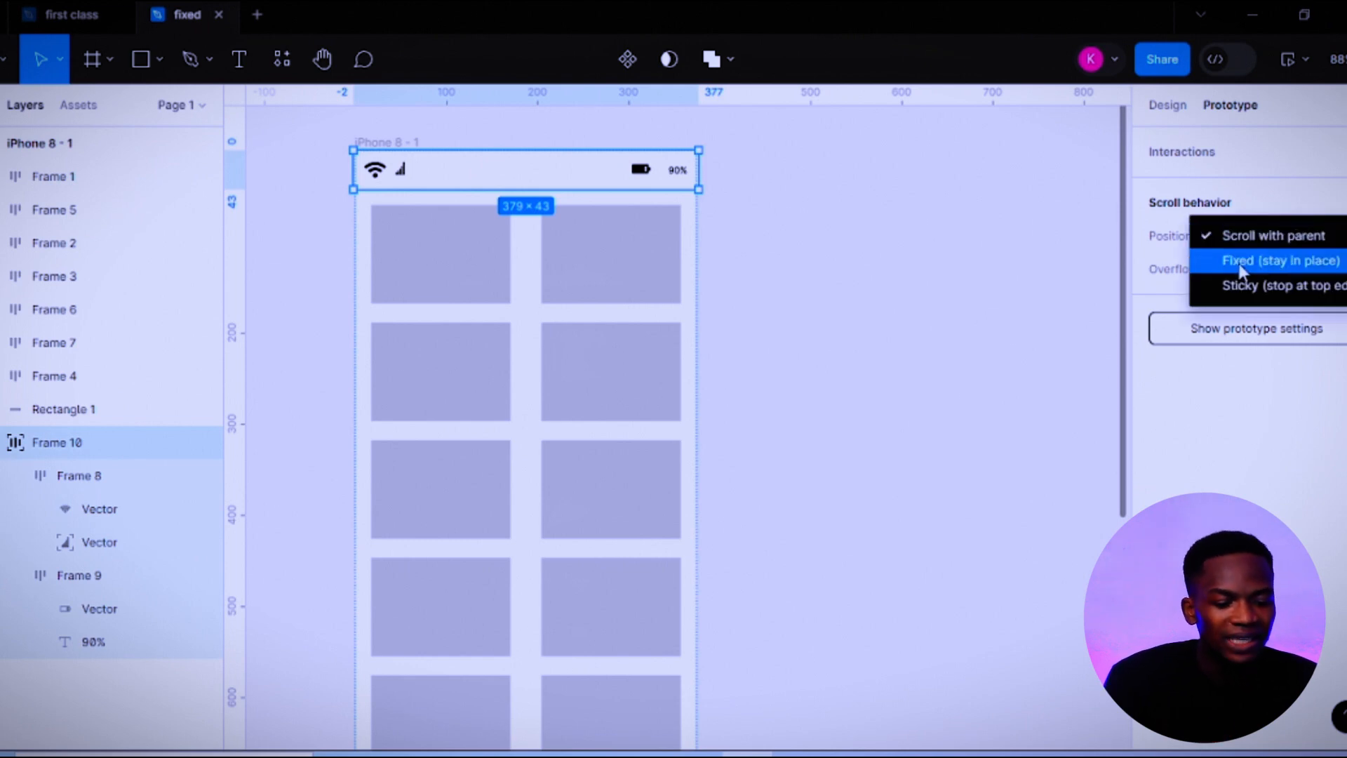
pyautogui.click(1298, 260)
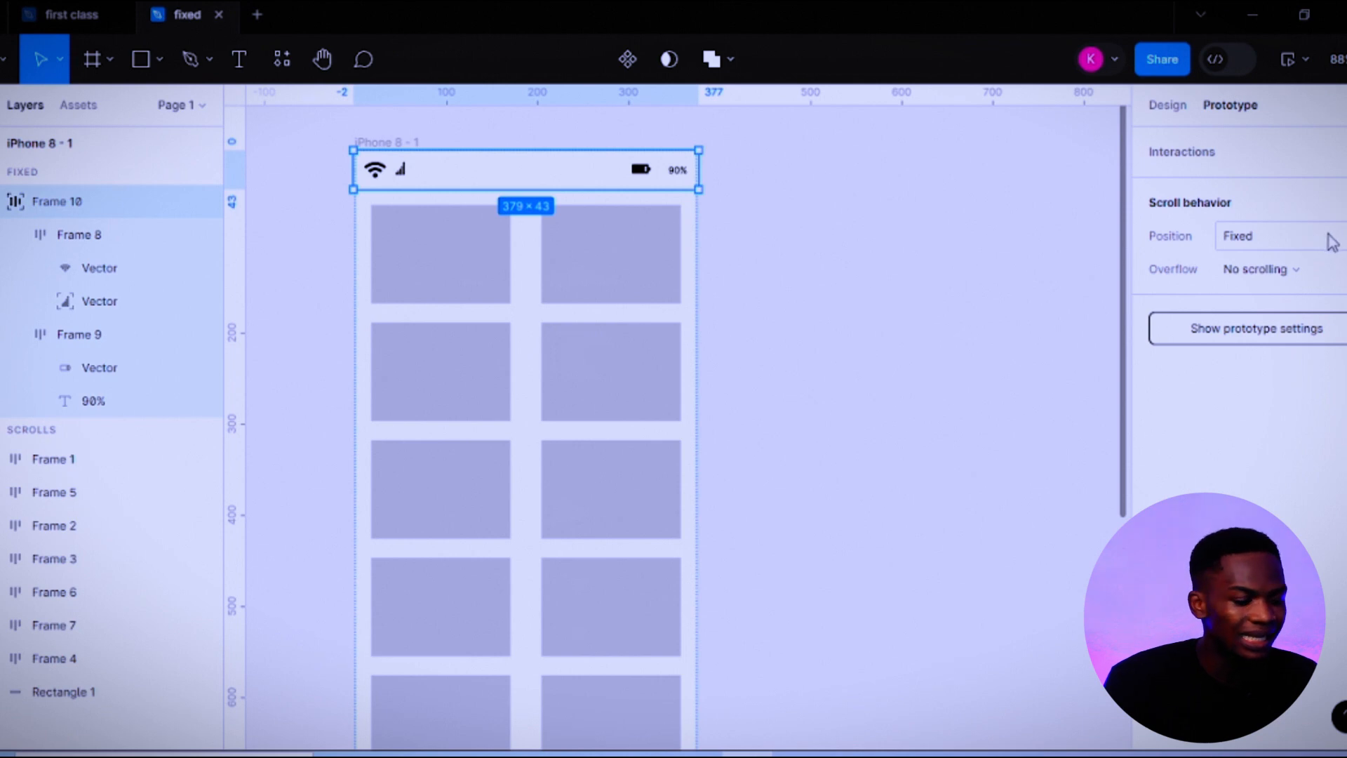
# Preview the iPhone 8 - 1 frame and scroll its content to check the fixed status bar, then close the preview.
pyautogui.click(387, 143)
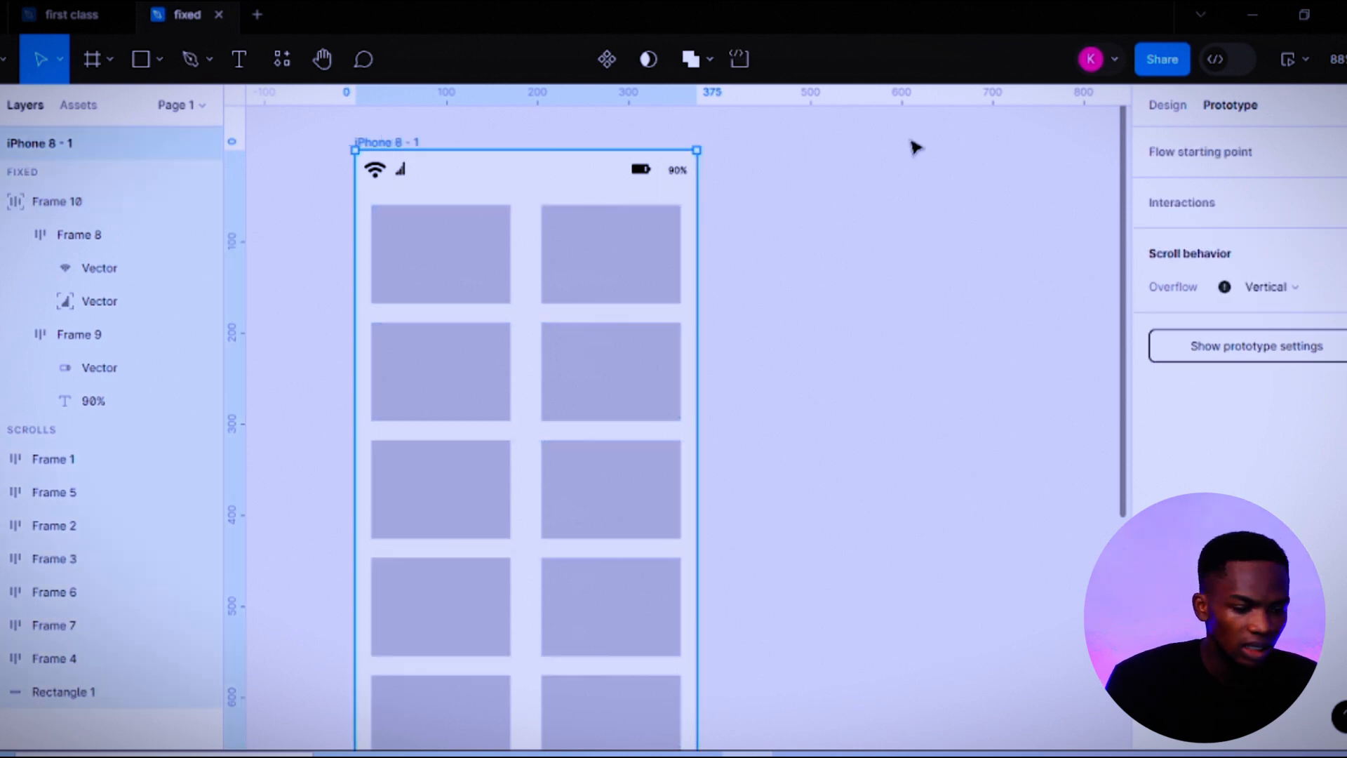
pyautogui.click(1307, 64)
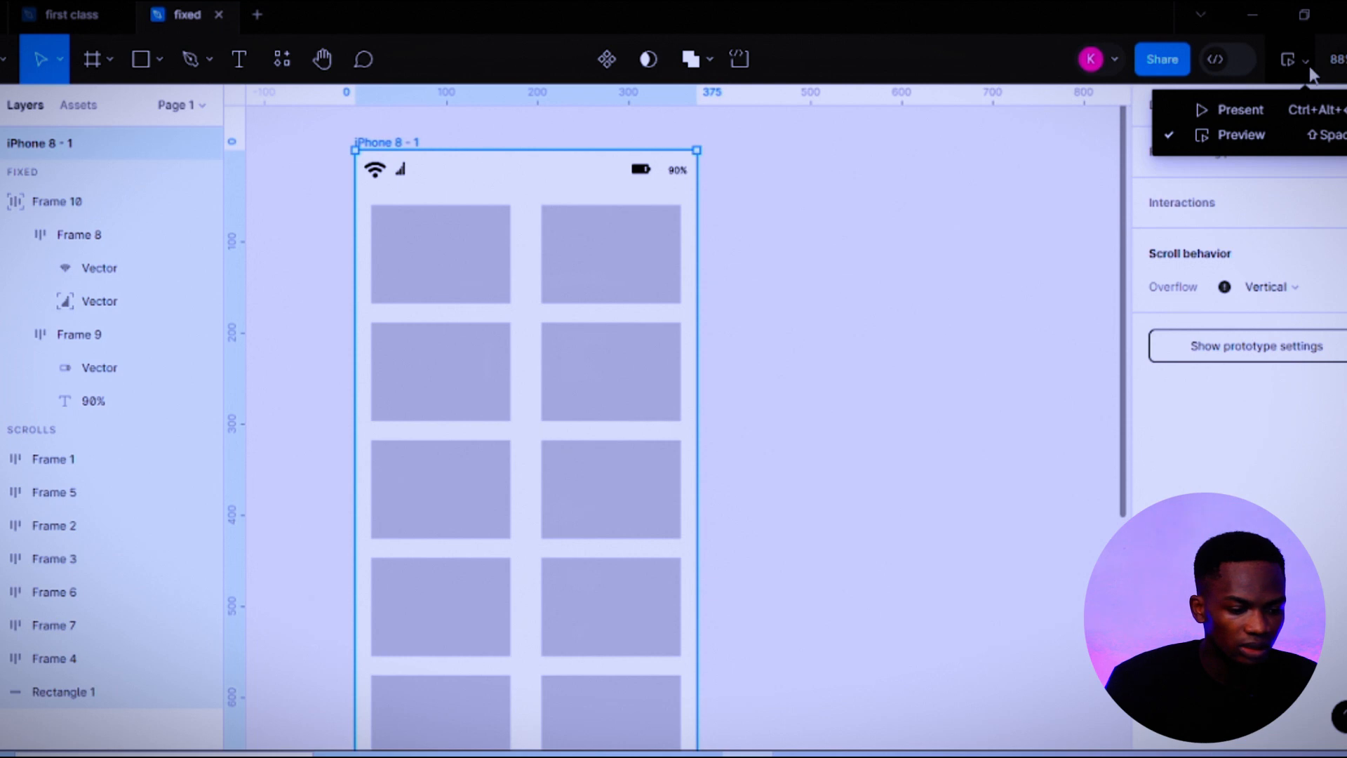
pyautogui.click(1256, 138)
pyautogui.moveTo(460, 473); pyautogui.dragTo(467, 350)
pyautogui.moveTo(456, 441); pyautogui.dragTo(458, 224)
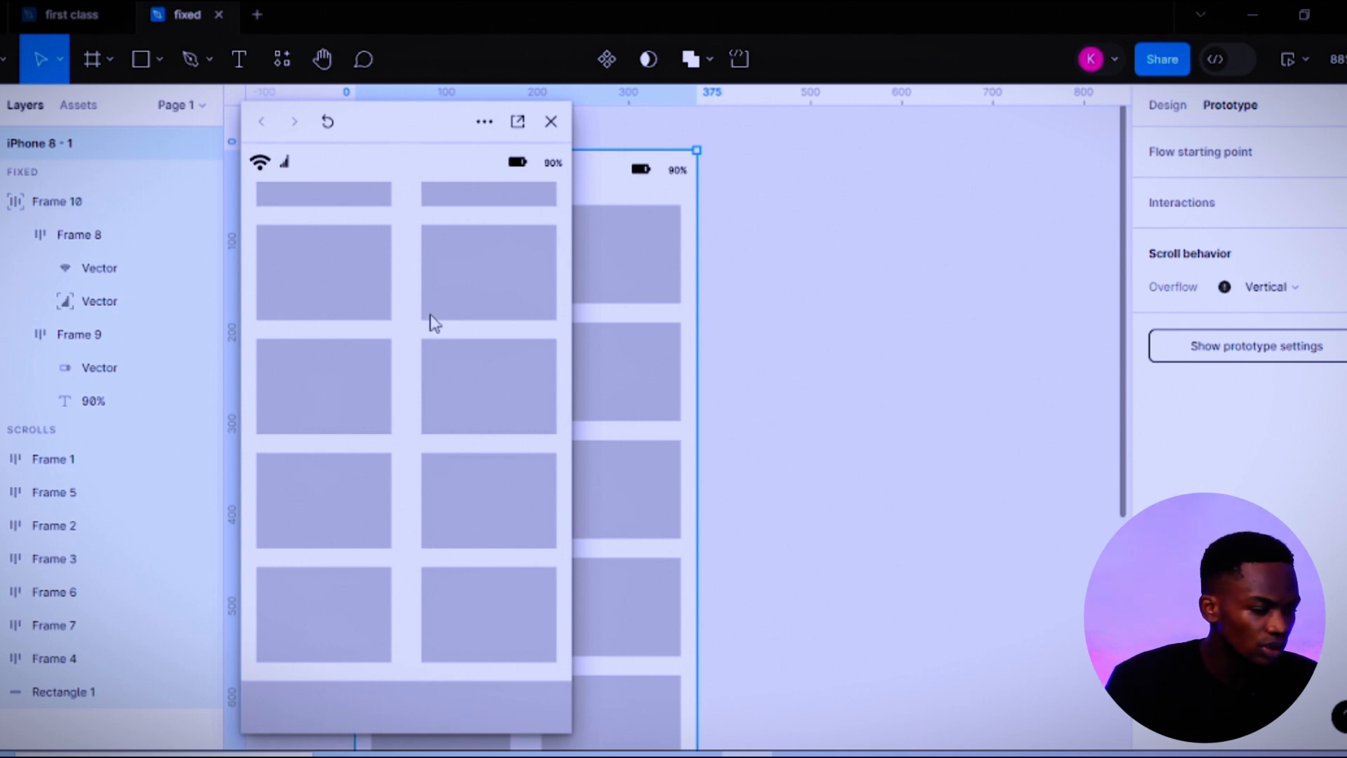
pyautogui.click(551, 123)
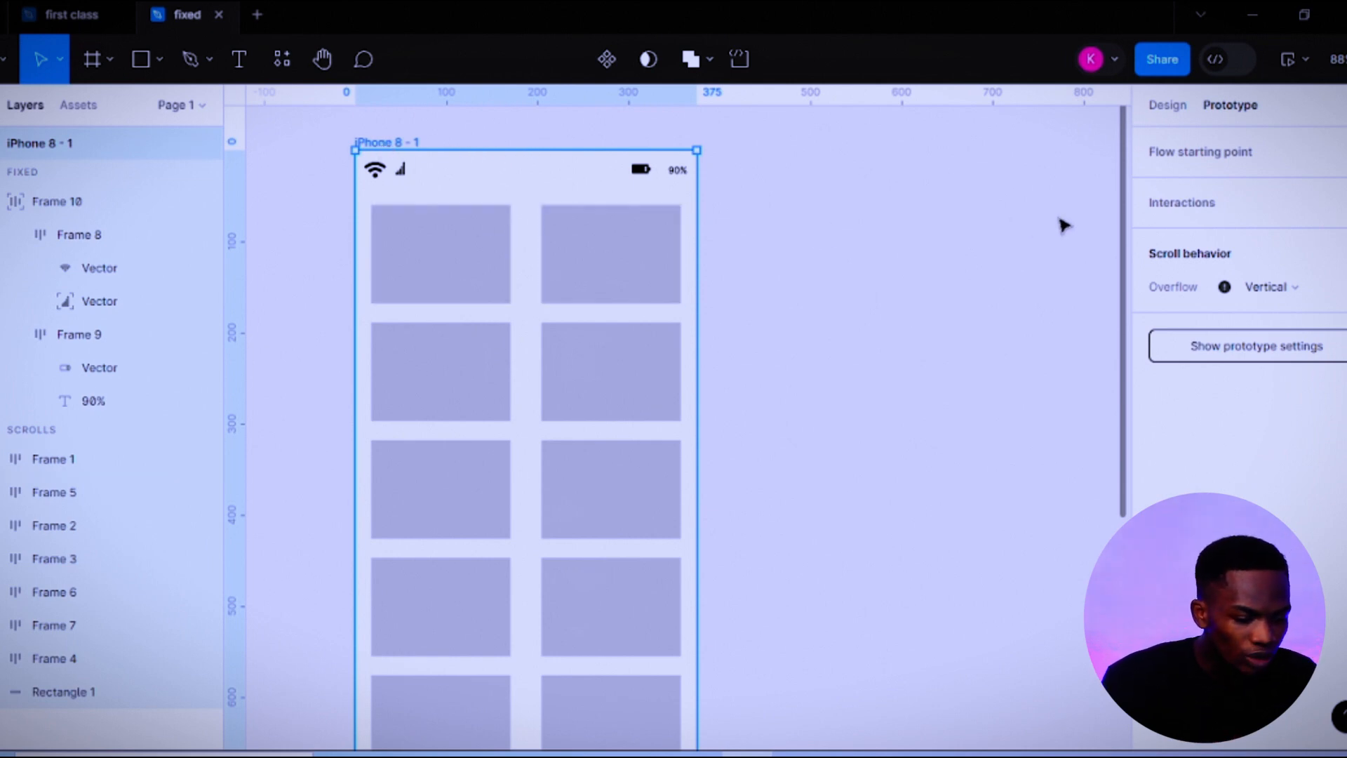
# Give the bottom bar rectangle absolute position and align it to the bottom edge of the iPhone frame.
pyautogui.moveTo(1125, 228); pyautogui.dragTo(1107, 472)
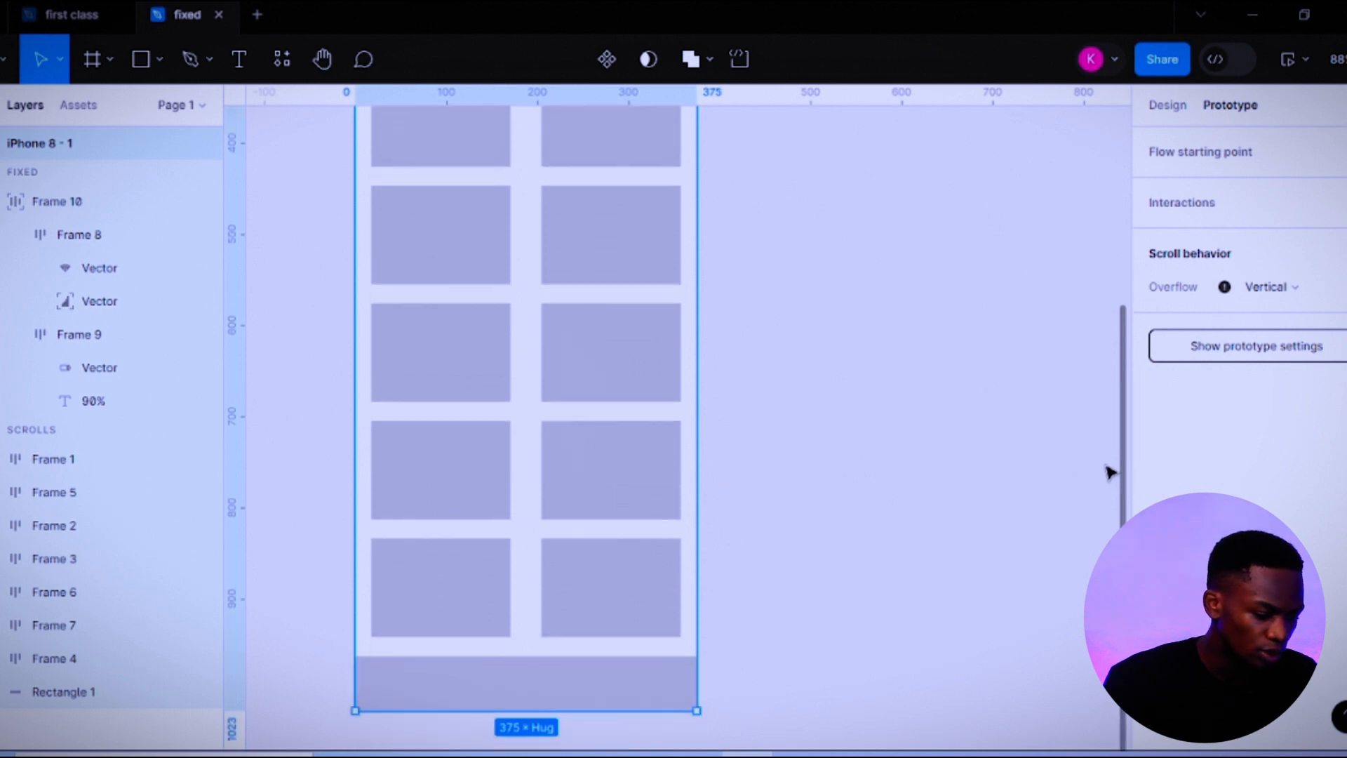
pyautogui.click(537, 663)
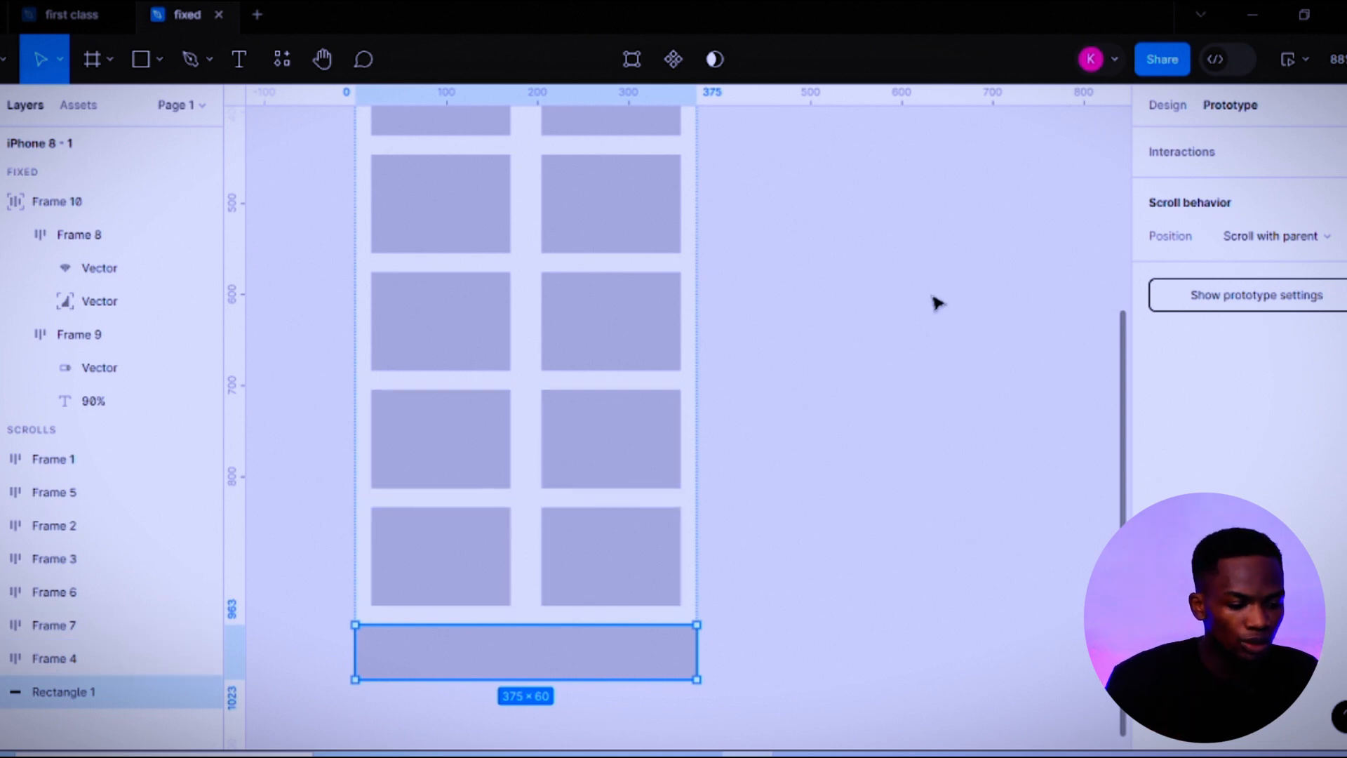
pyautogui.click(1167, 104)
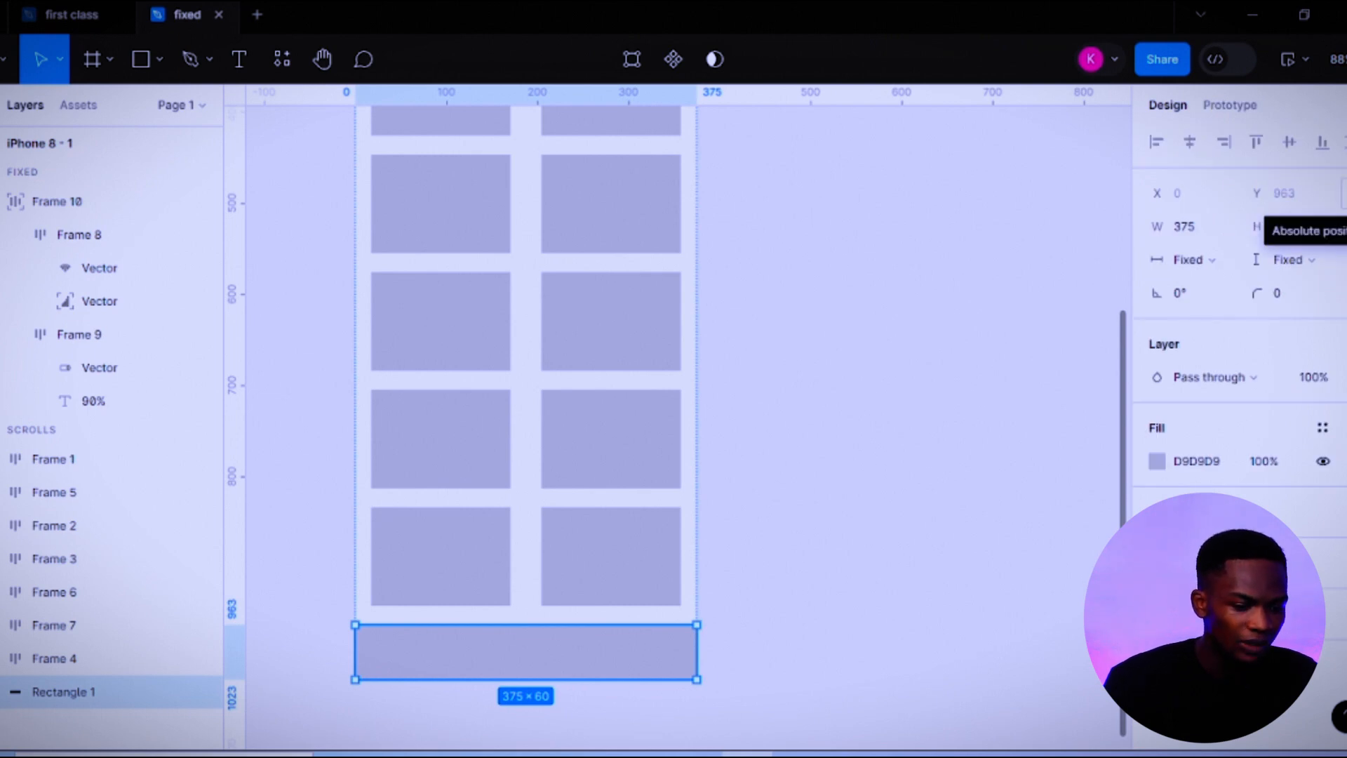
pyautogui.click(1342, 193)
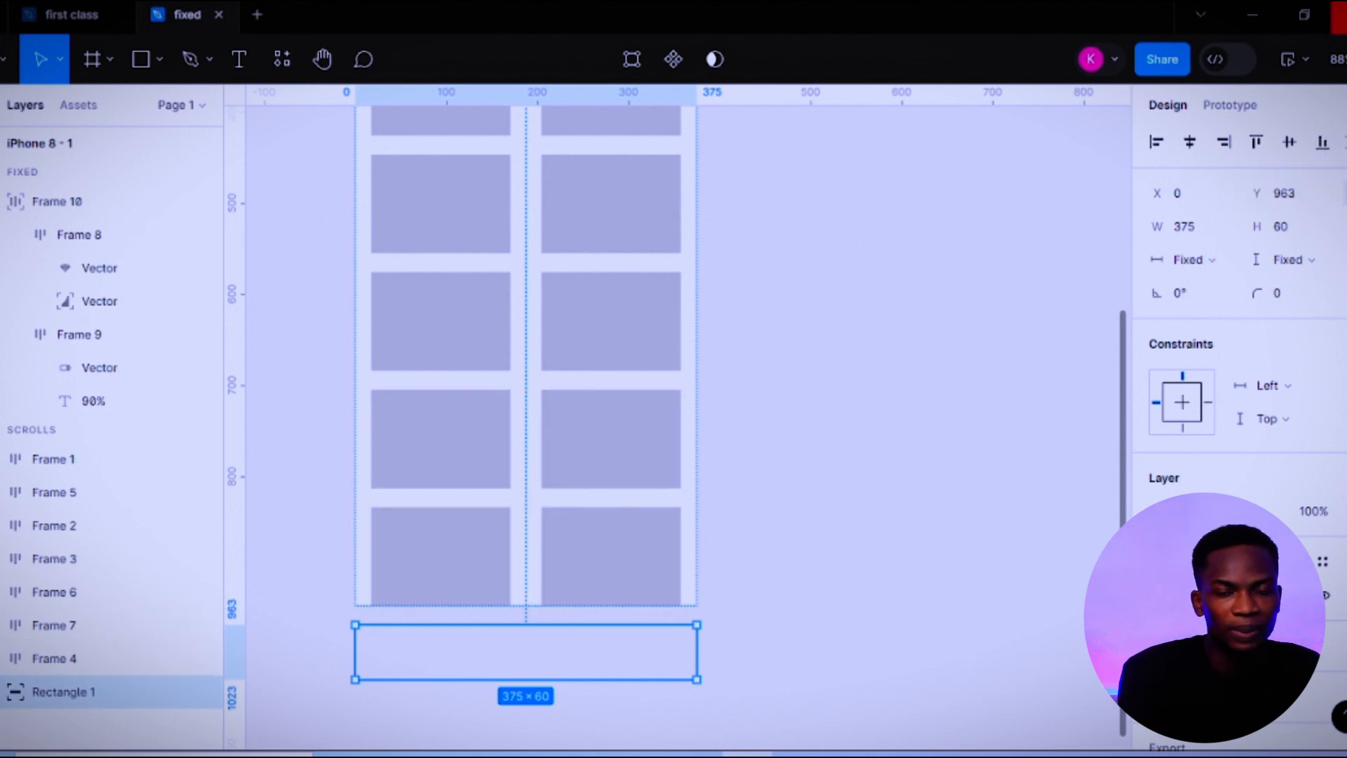
pyautogui.click(1322, 141)
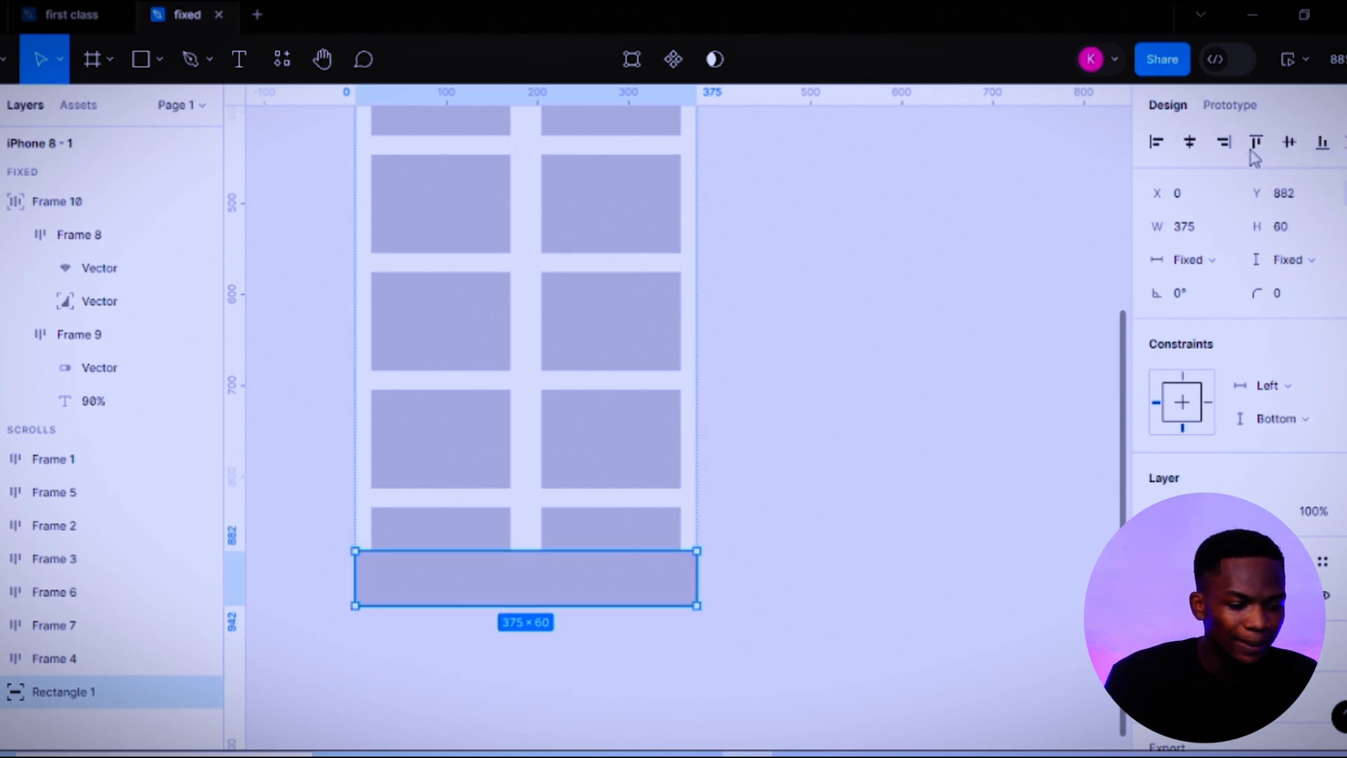
# Set the bottom bar rectangle's prototype scroll position to Fixed (stay in place).
pyautogui.click(1221, 109)
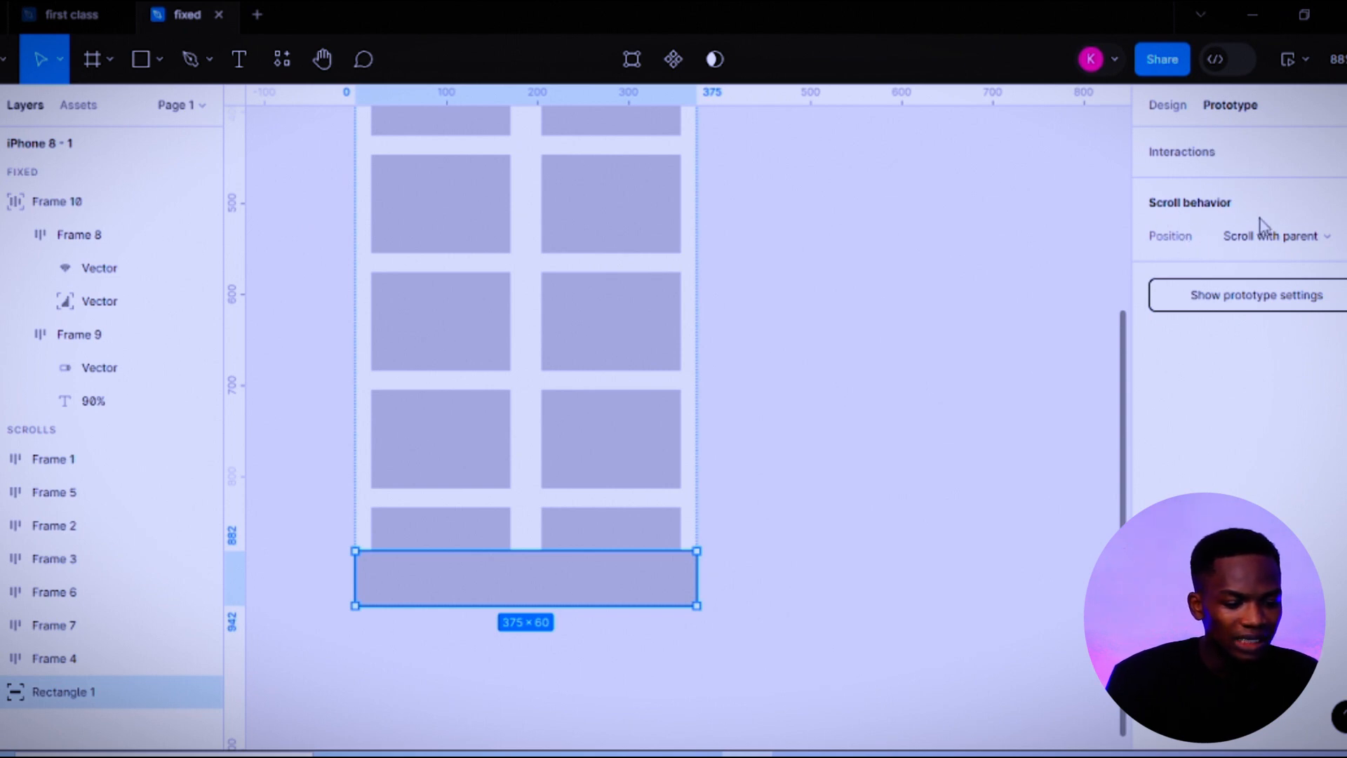
pyautogui.click(1273, 246)
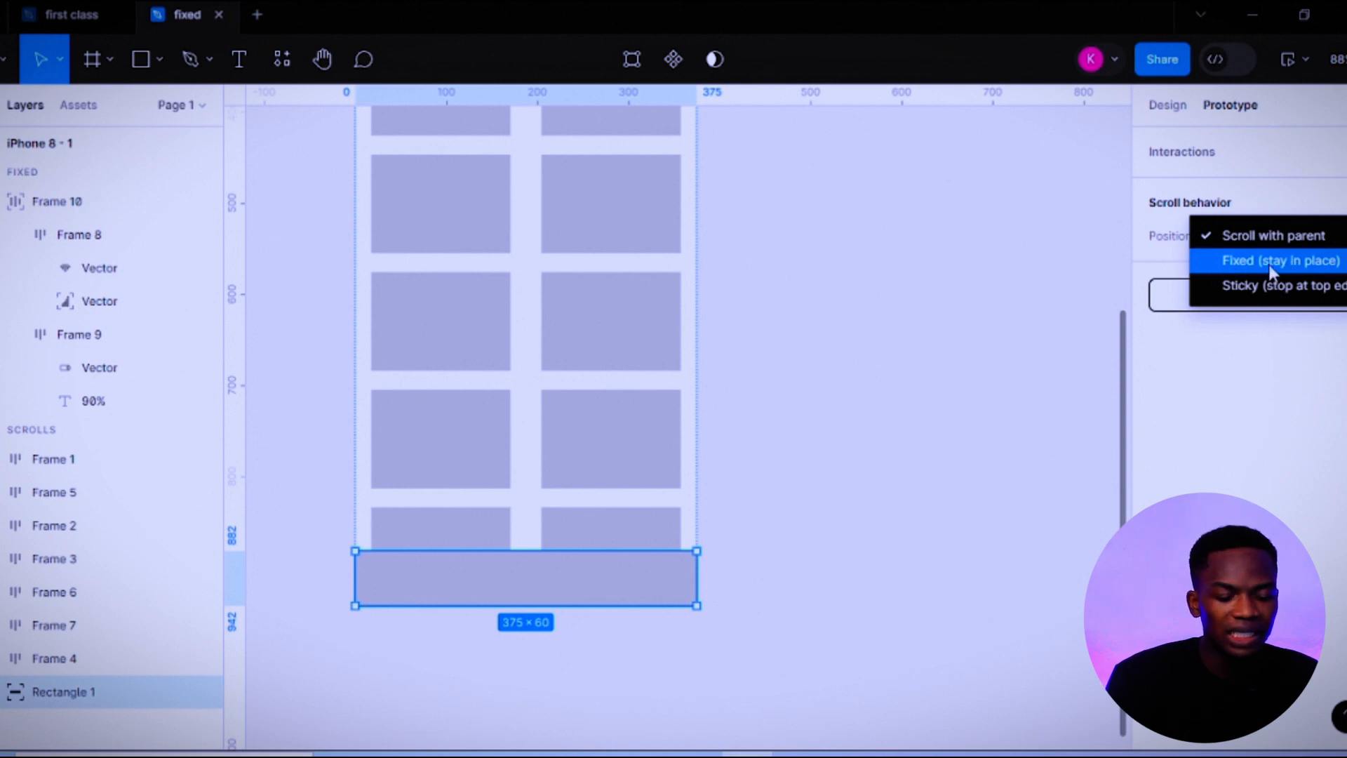
pyautogui.click(1305, 268)
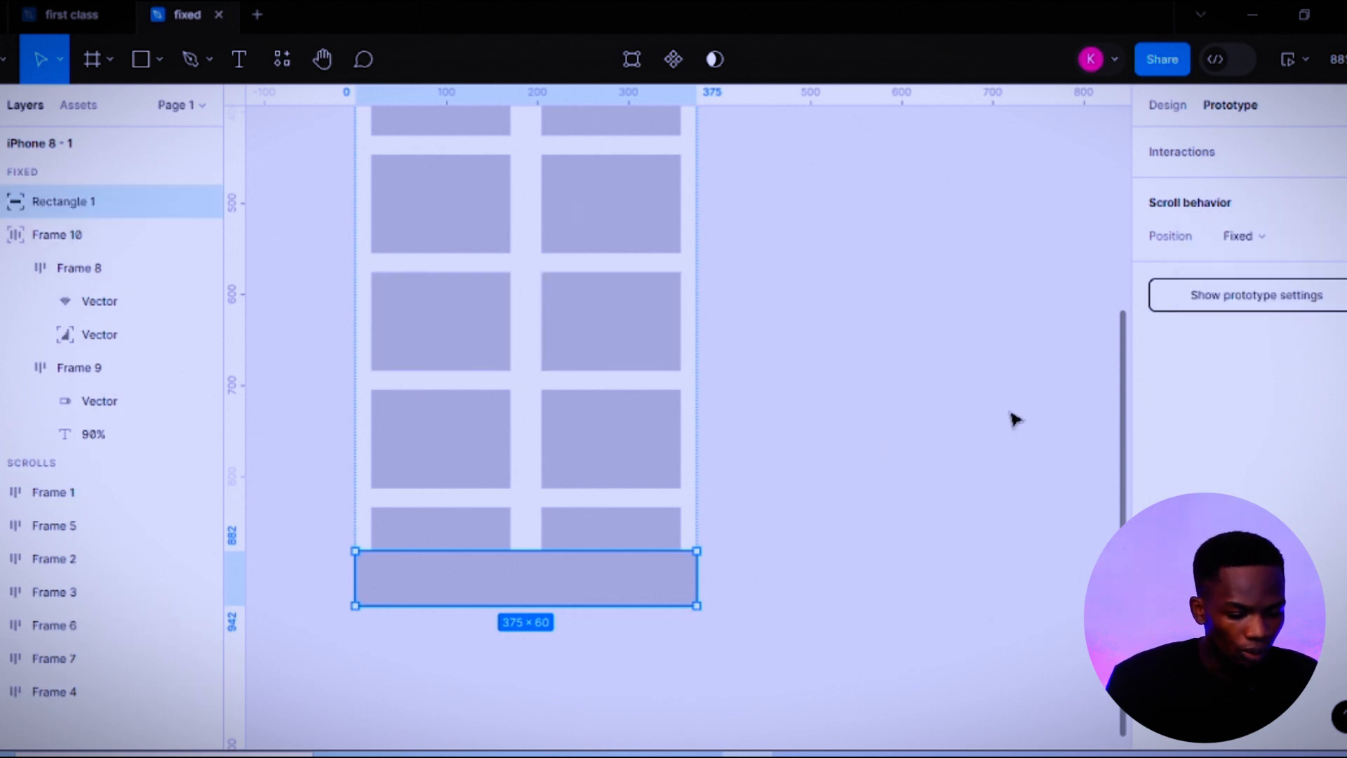
# Preview the iPhone 8 - 1 frame again and scroll its content to check both the status bar and bottom bar.
pyautogui.moveTo(1125, 457); pyautogui.dragTo(1116, 181)
pyautogui.click(1117, 264)
pyautogui.click(351, 122)
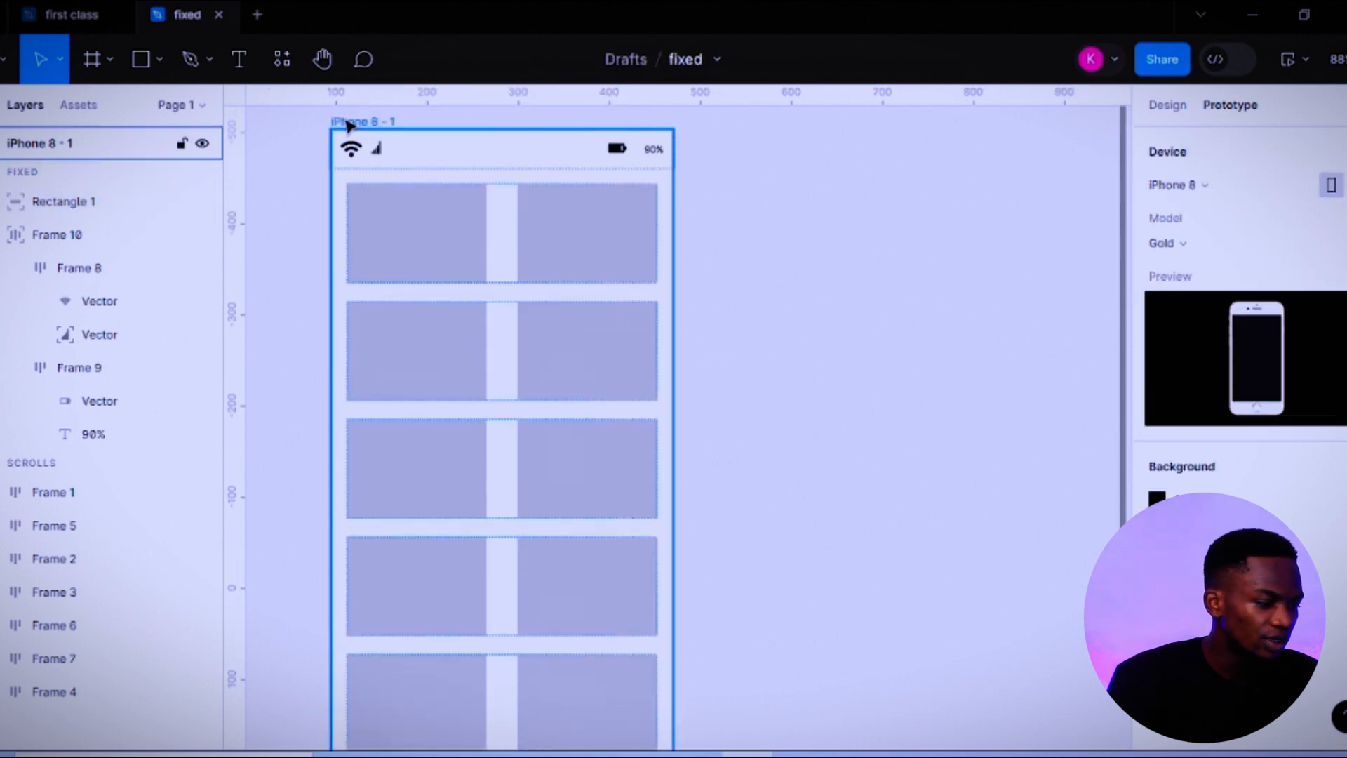
pyautogui.click(1305, 59)
pyautogui.click(1282, 132)
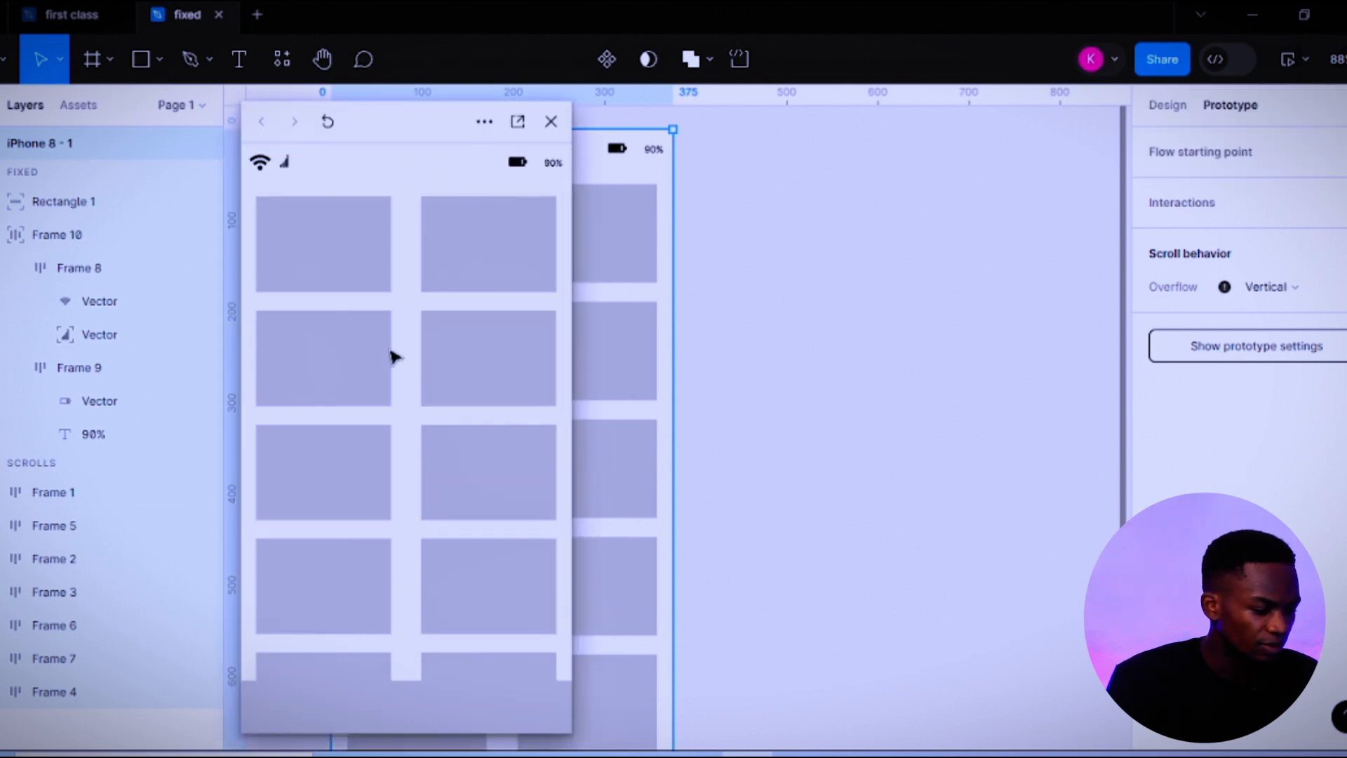
pyautogui.moveTo(379, 407); pyautogui.dragTo(410, 211)
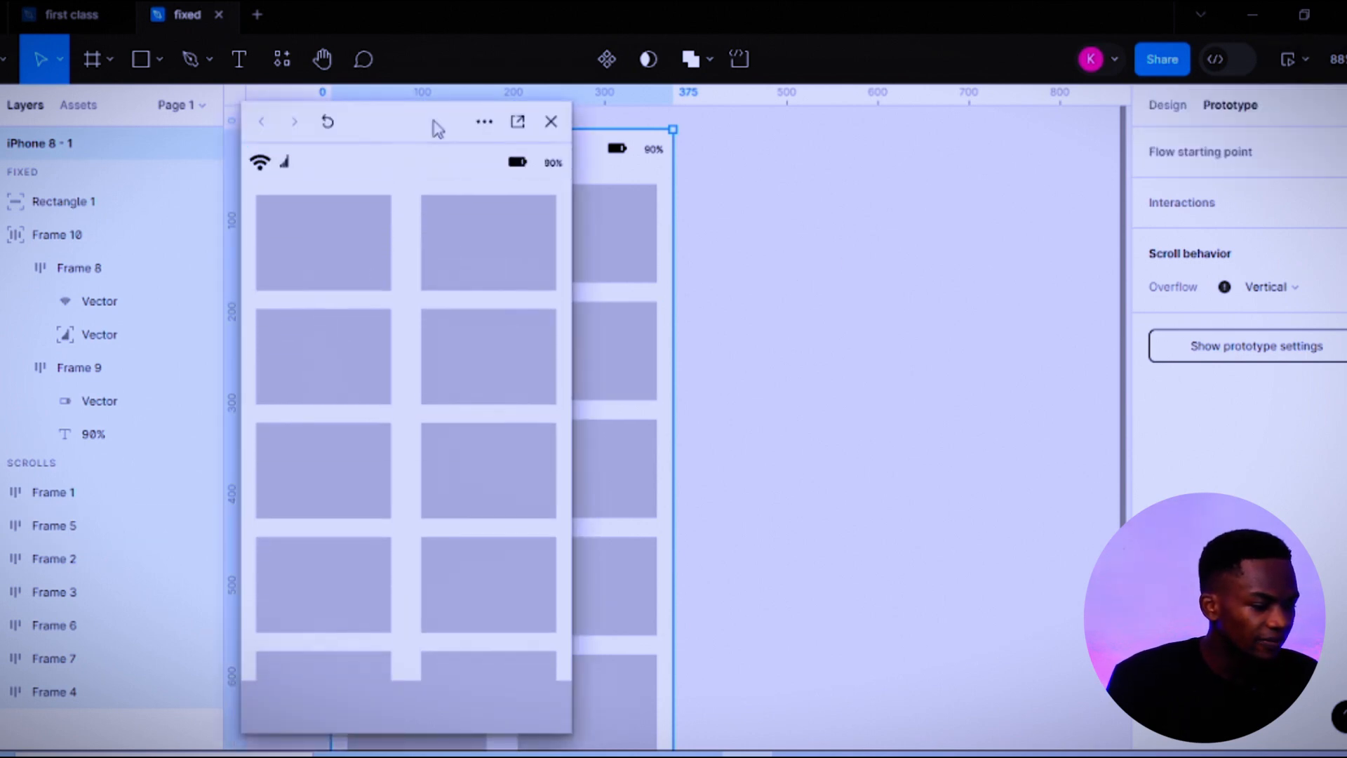
pyautogui.moveTo(399, 316); pyautogui.dragTo(398, 239)
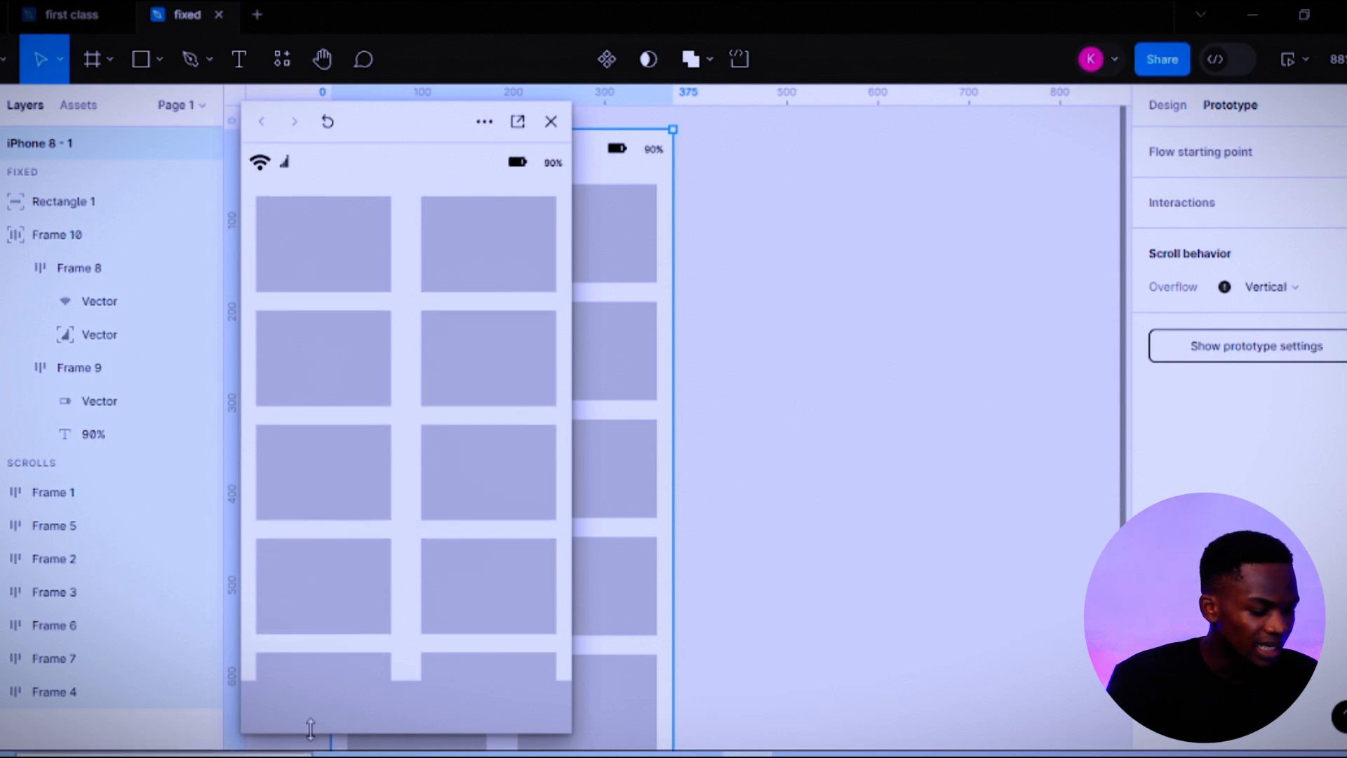